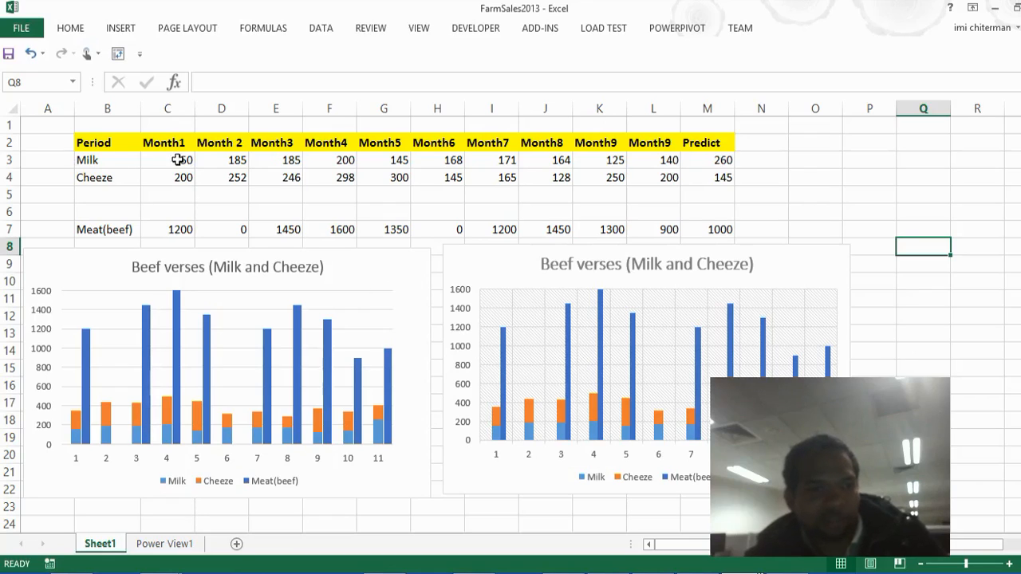
Step: Apply the dollar accounting number format to the Milk, Cheeze and Meat(beef) figures in C3:M7
left_click_drag(177, 160, 726, 231)
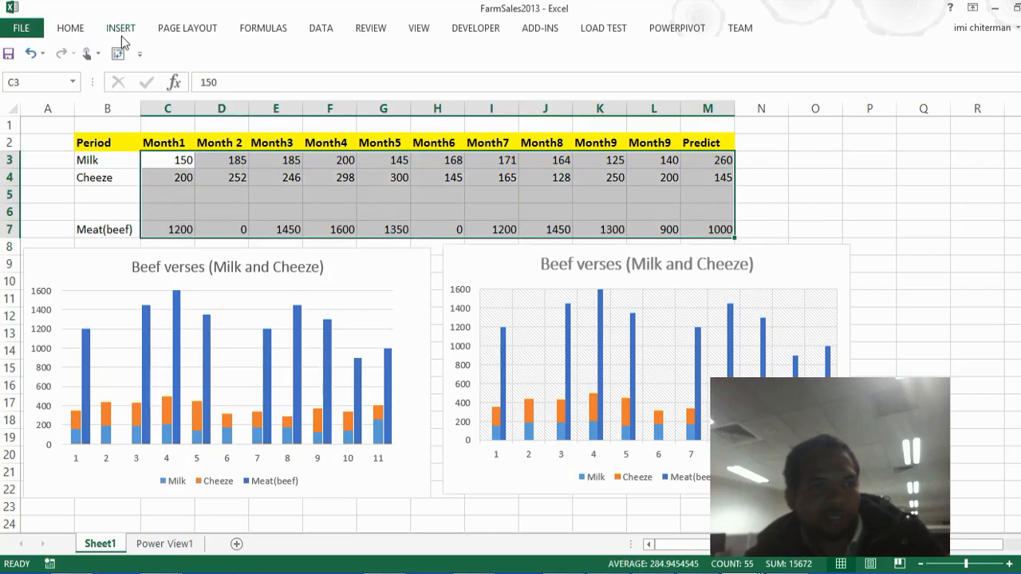
left_click(70, 29)
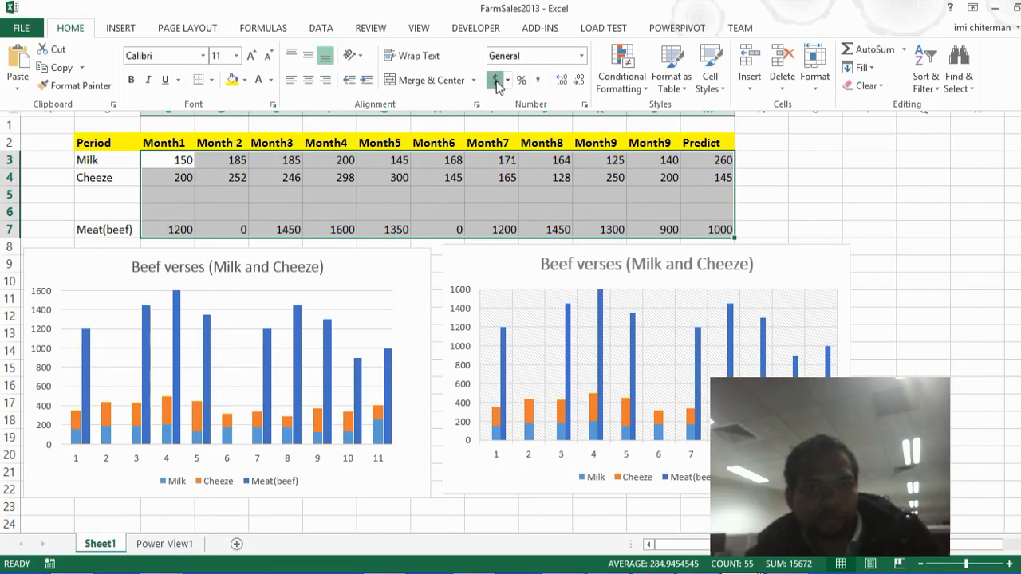
left_click(498, 79)
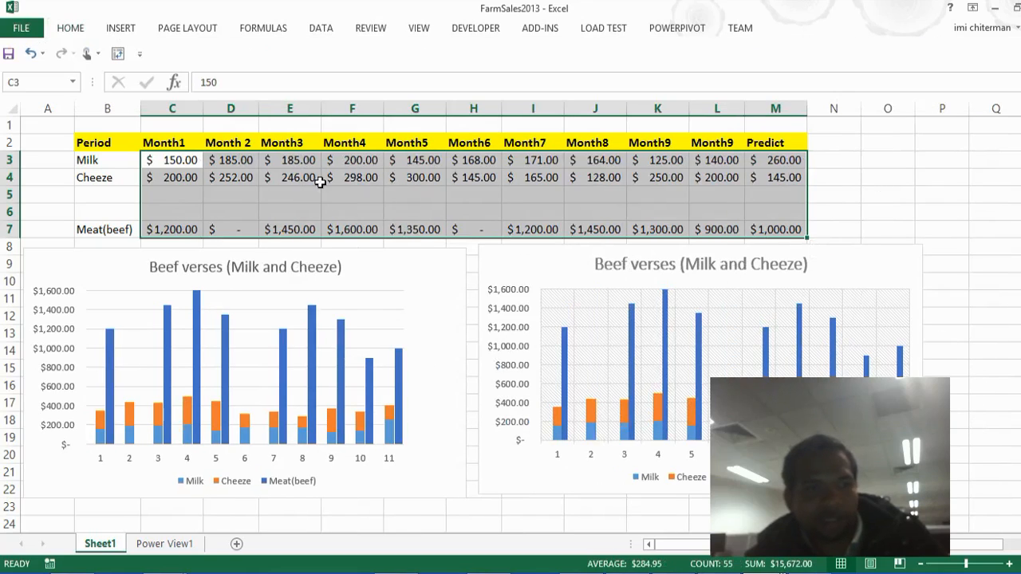
Step: Set the number format of the figures in C3:M7 to General
left_click(80, 29)
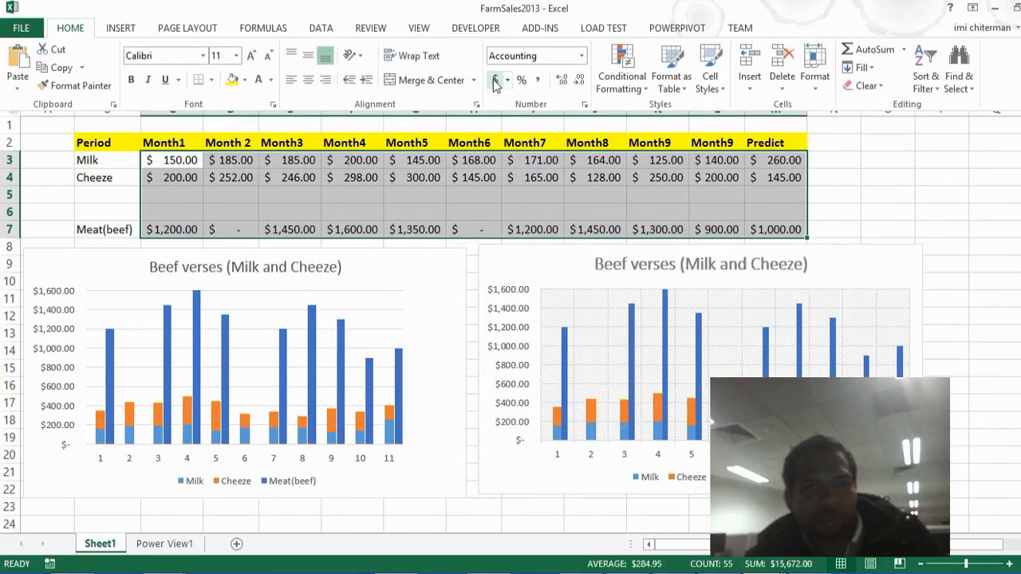
left_click(581, 56)
left_click(547, 82)
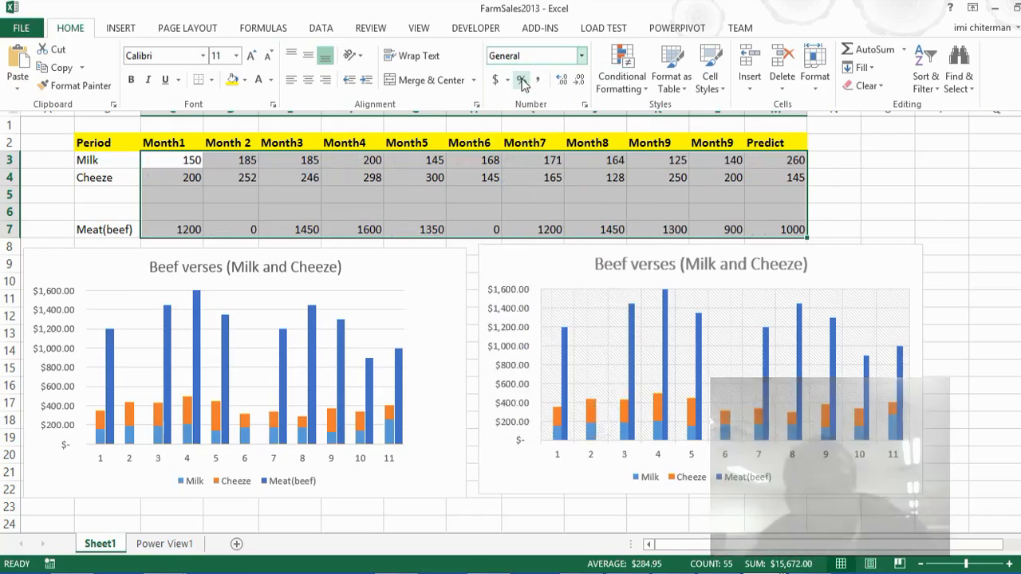
left_click(892, 187)
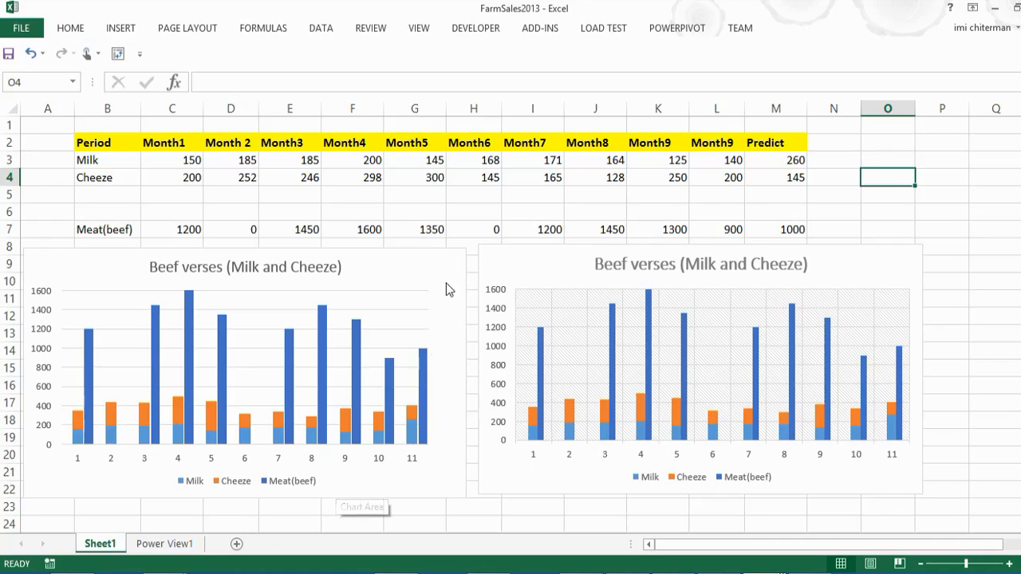
Step: Move the two Beef verses (Milk and Cheeze) charts so they sit side by side directly below the data table
left_click(421, 266)
left_click_drag(242, 249, 243, 244)
left_click(945, 298)
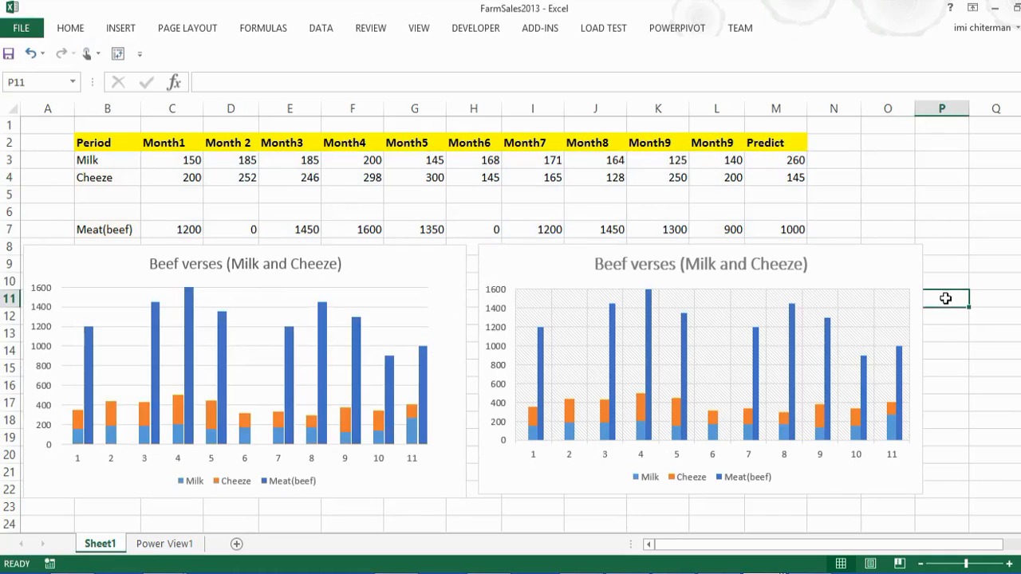
left_click_drag(490, 268, 477, 262)
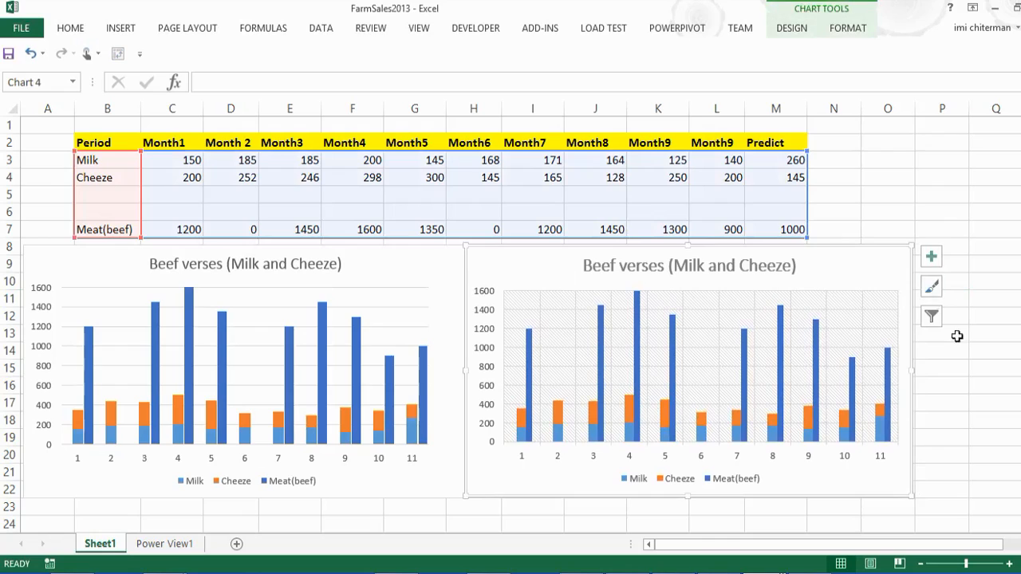
left_click(950, 384)
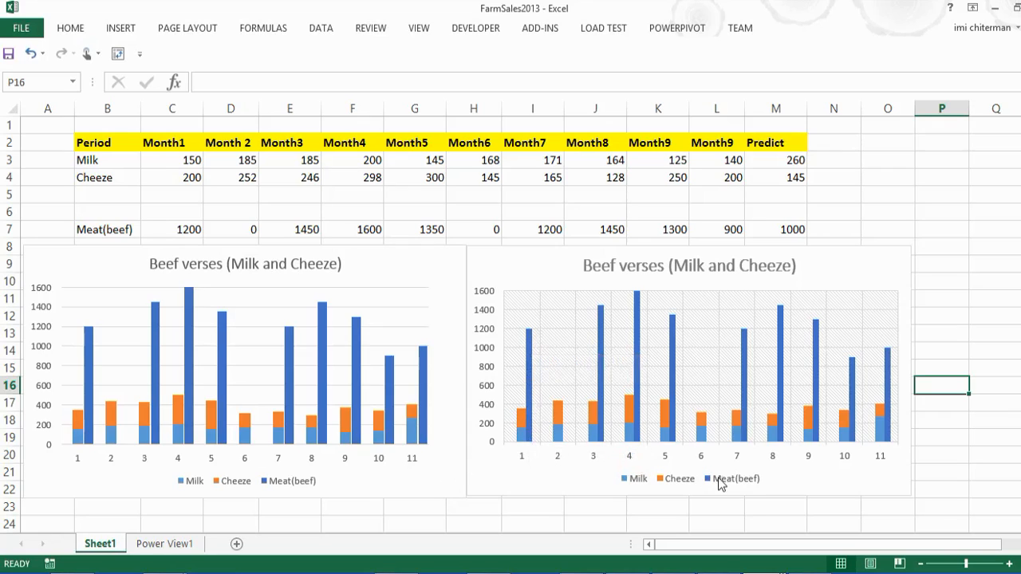
Step: Examine how the Milk, Cheeze and Meat(beef) bars in the charts correspond to the Month1 figures in the table
mouse_move(292, 381)
mouse_move(74, 442)
mouse_move(80, 423)
left_click_drag(178, 159, 181, 173)
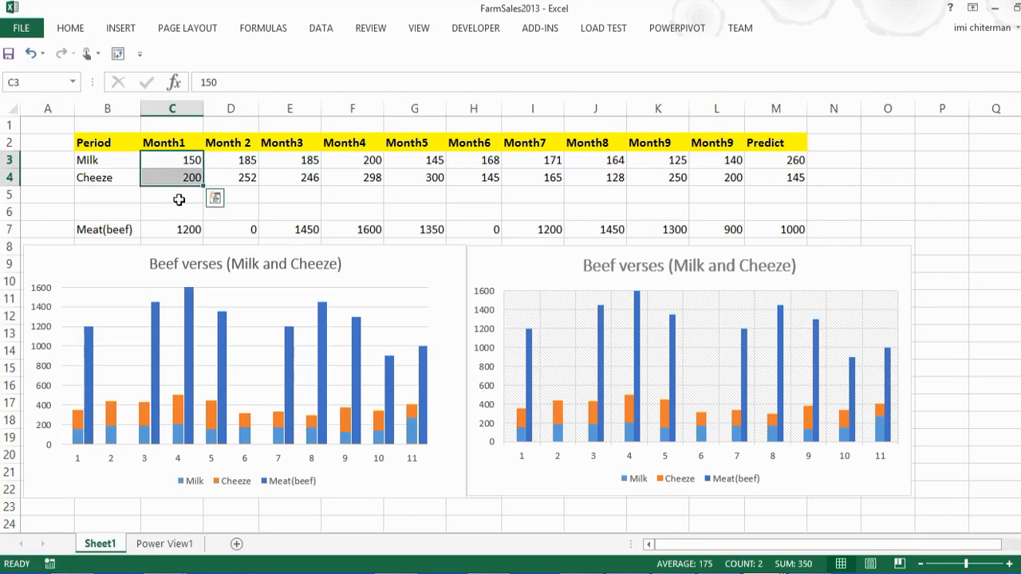
left_click(145, 199)
left_click(48, 199)
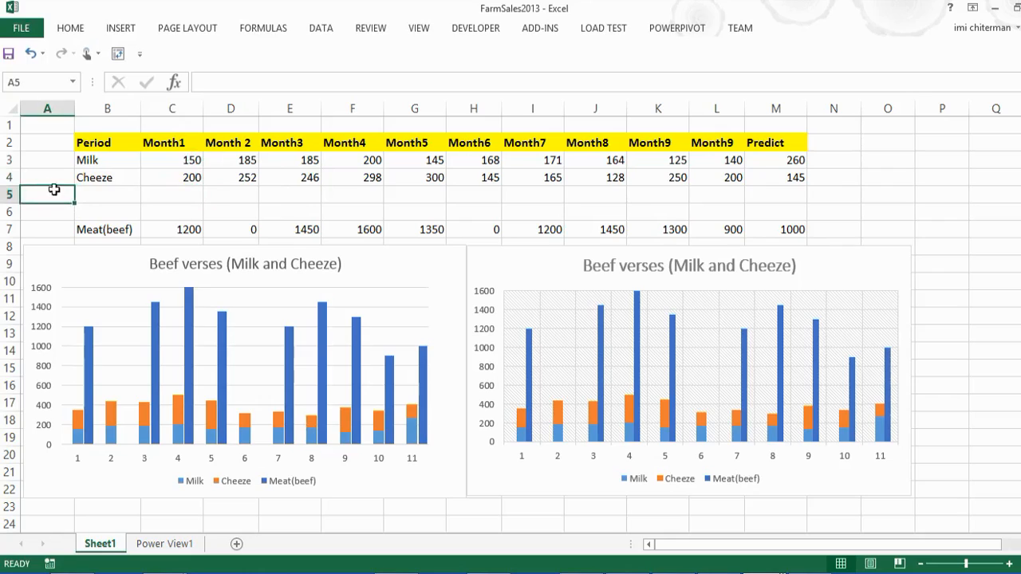
left_click(49, 160)
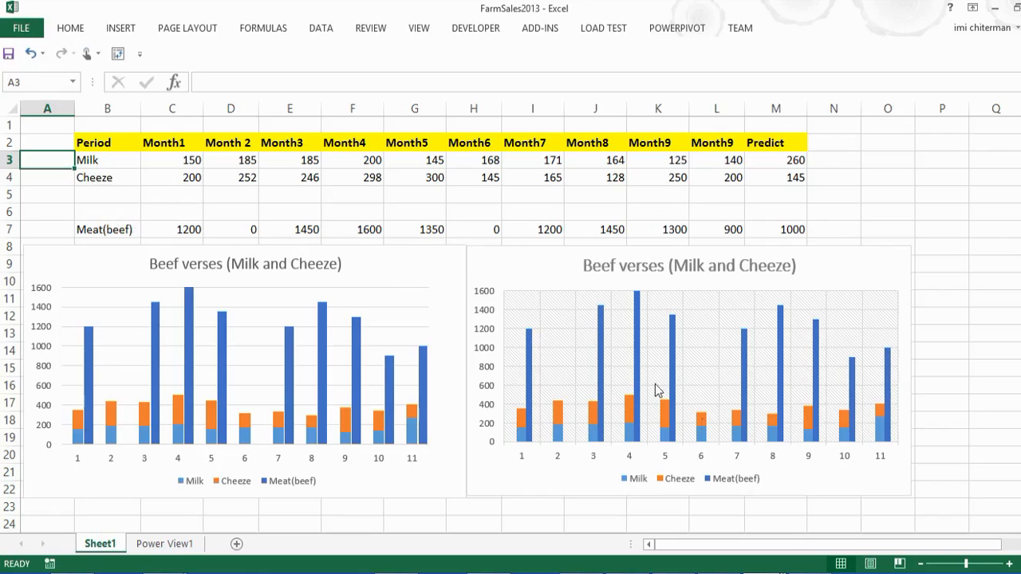
Step: Switch from the browser to the FarmSales2013 workbook window in Excel
left_click(894, 570)
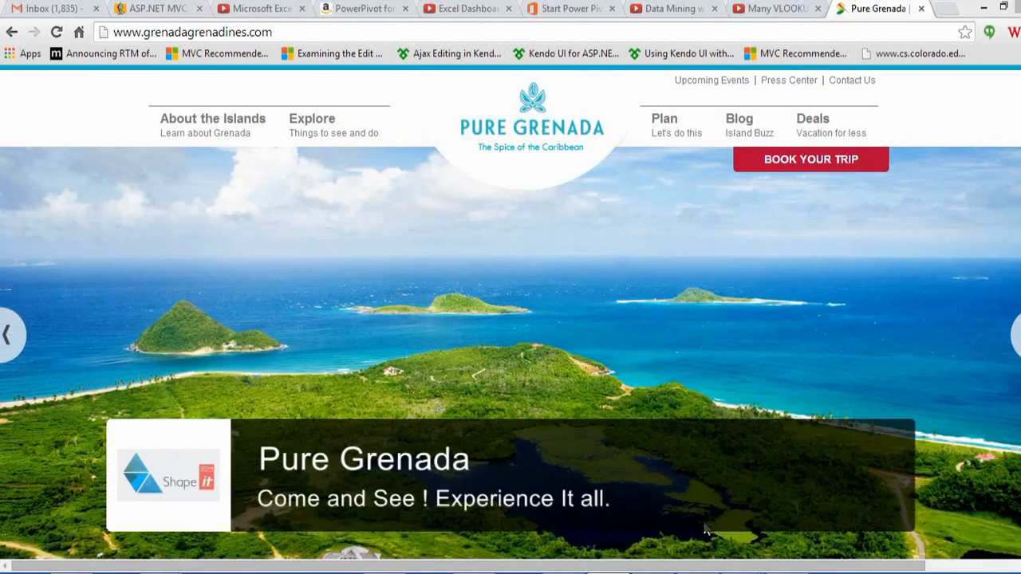
mouse_move(734, 568)
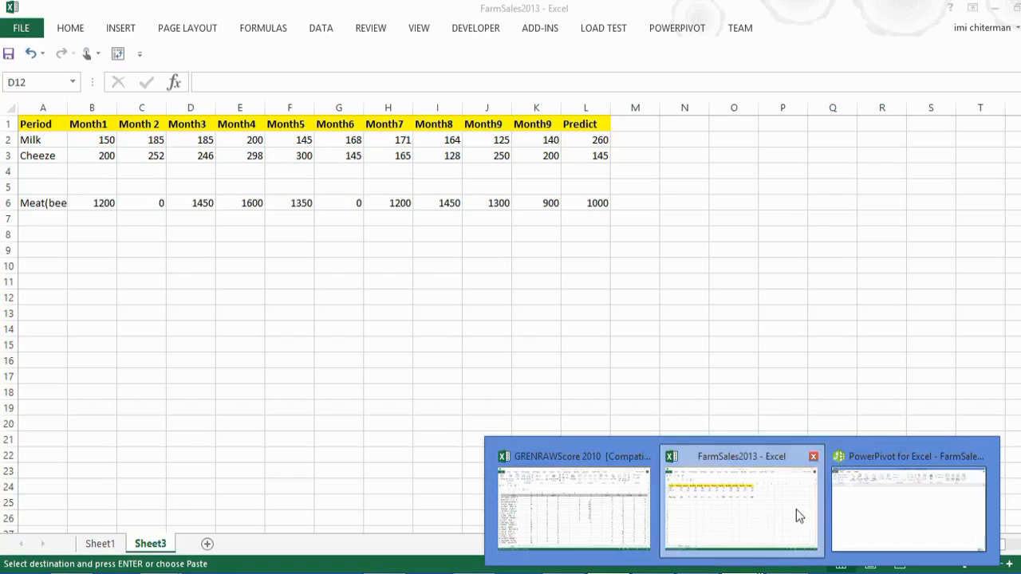
left_click(798, 514)
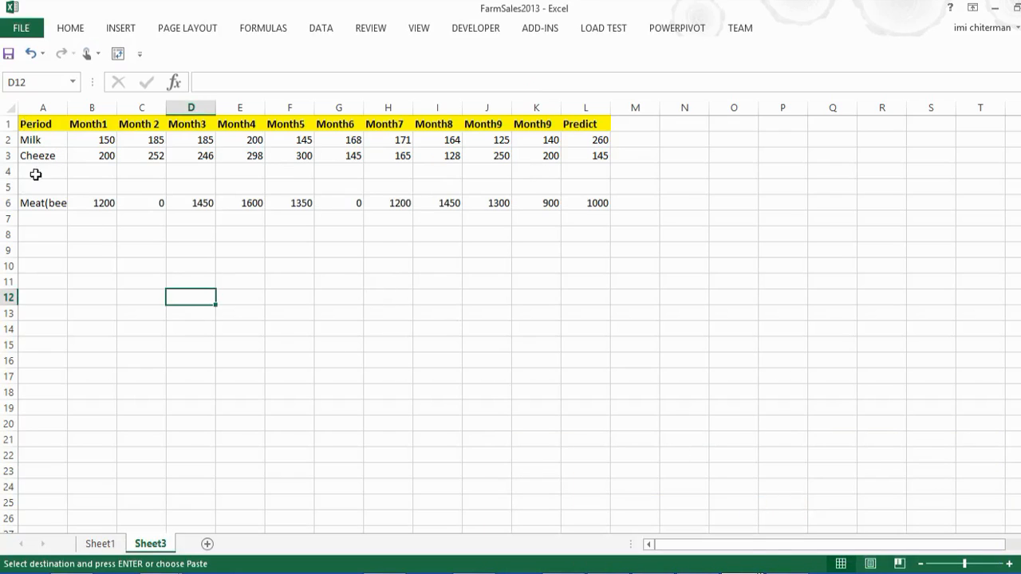
Step: Change the font color of the hidden placeholder rows in A4:L5 on Sheet3 to black
mouse_move(36, 174)
left_mouse_down()
mouse_move(556, 171)
mouse_move(584, 190)
left_mouse_up()
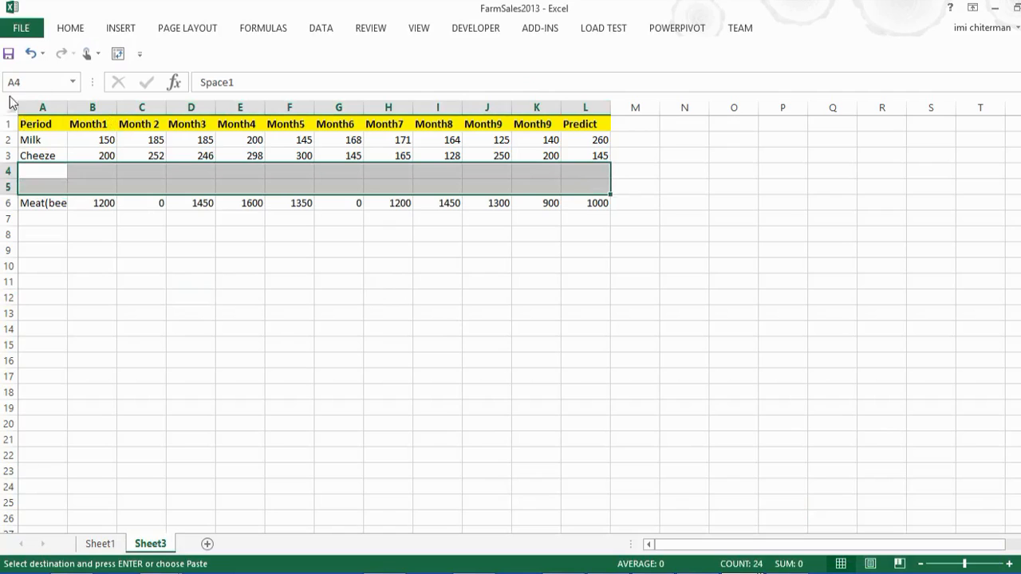
left_click(73, 28)
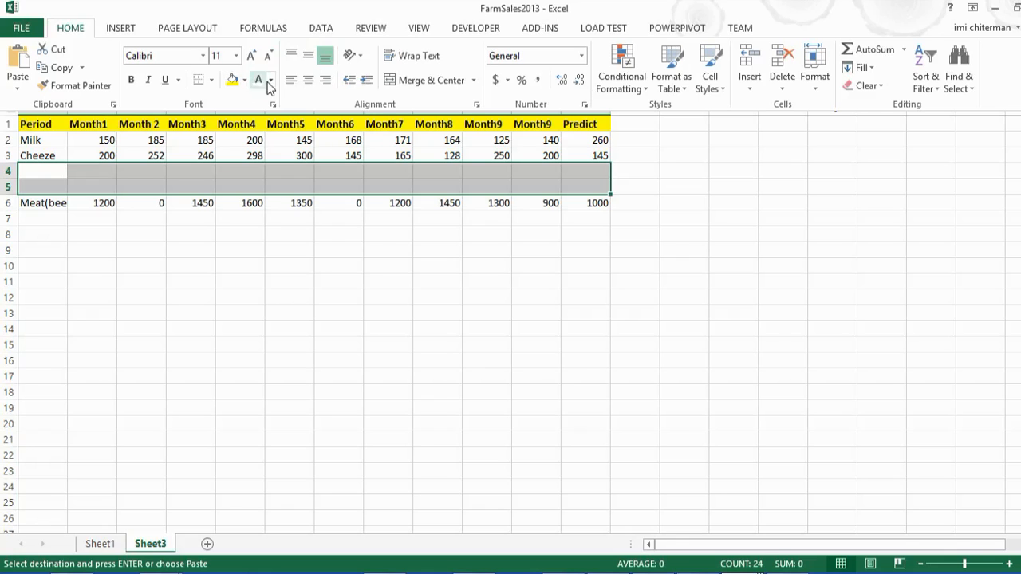
left_click(271, 80)
left_click(275, 135)
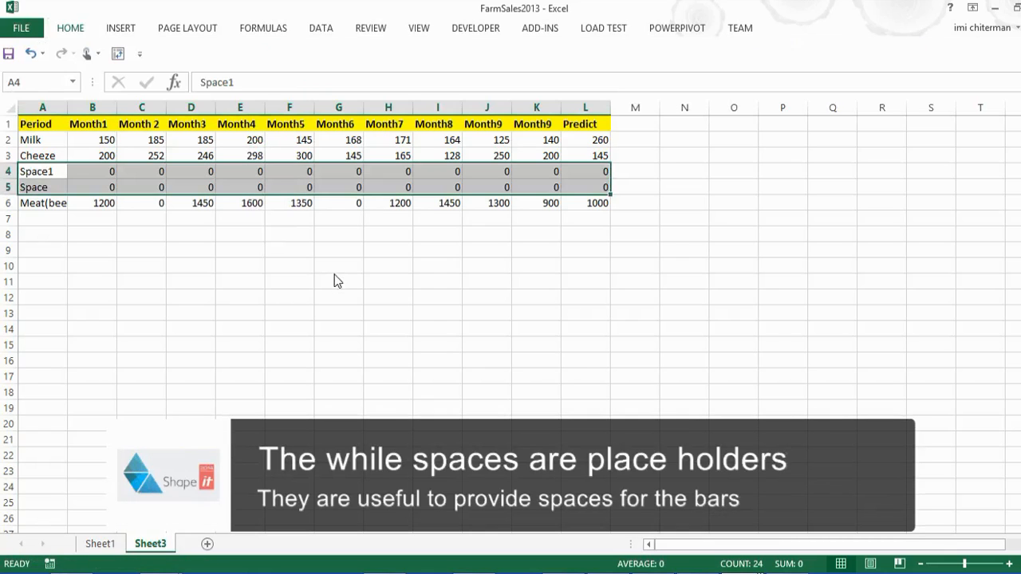
left_click(94, 250)
Step: Examine the zero-valued Space1 and Space rows on Sheet3 and compare them with the table and charts on Sheet1
left_click(43, 175)
left_click(44, 184)
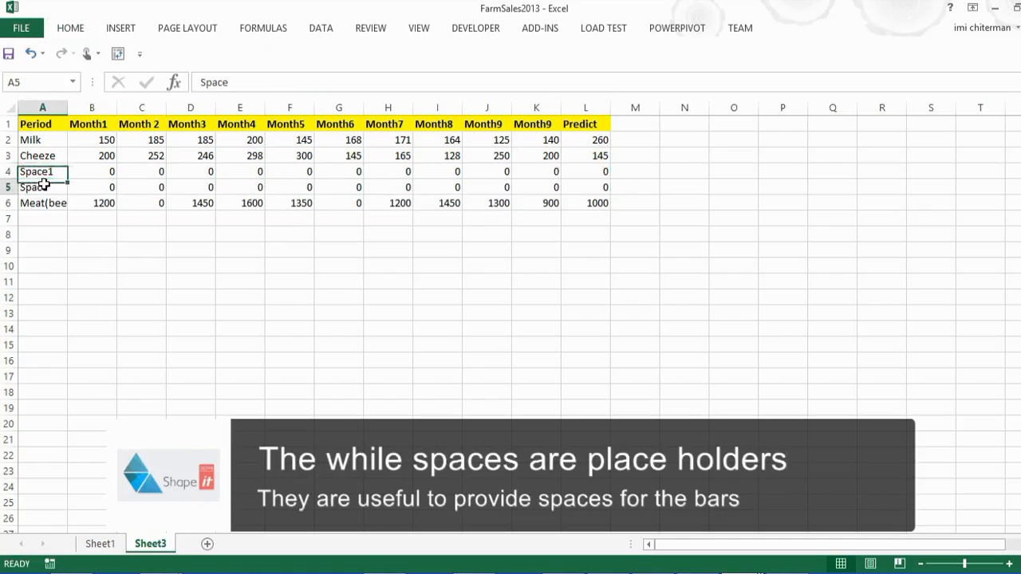
left_click_drag(90, 177, 97, 184)
left_click(145, 187)
left_click(243, 175)
left_click(290, 173)
left_click_drag(391, 171, 443, 169)
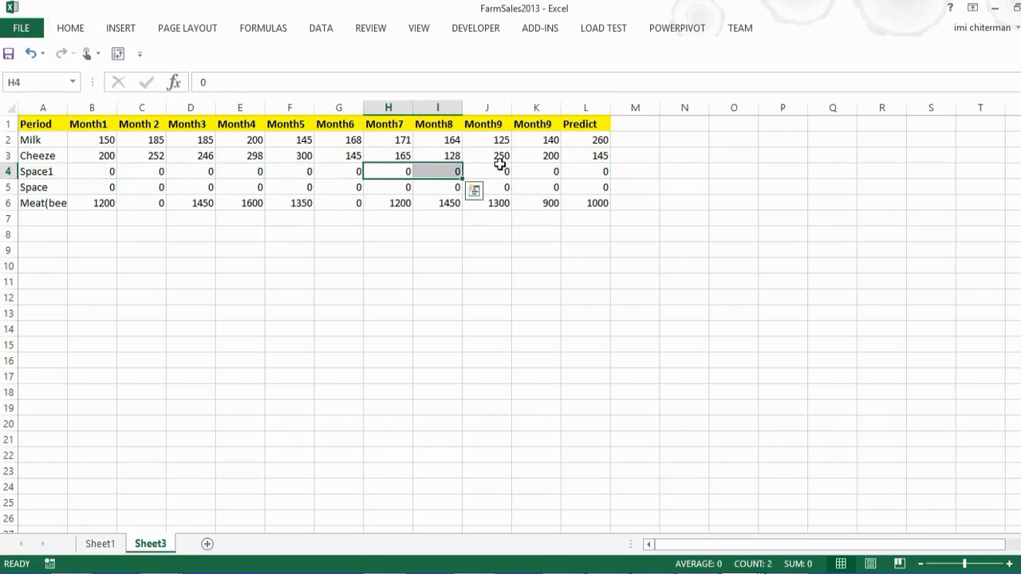
left_click(523, 175)
left_click_drag(526, 175, 57, 171)
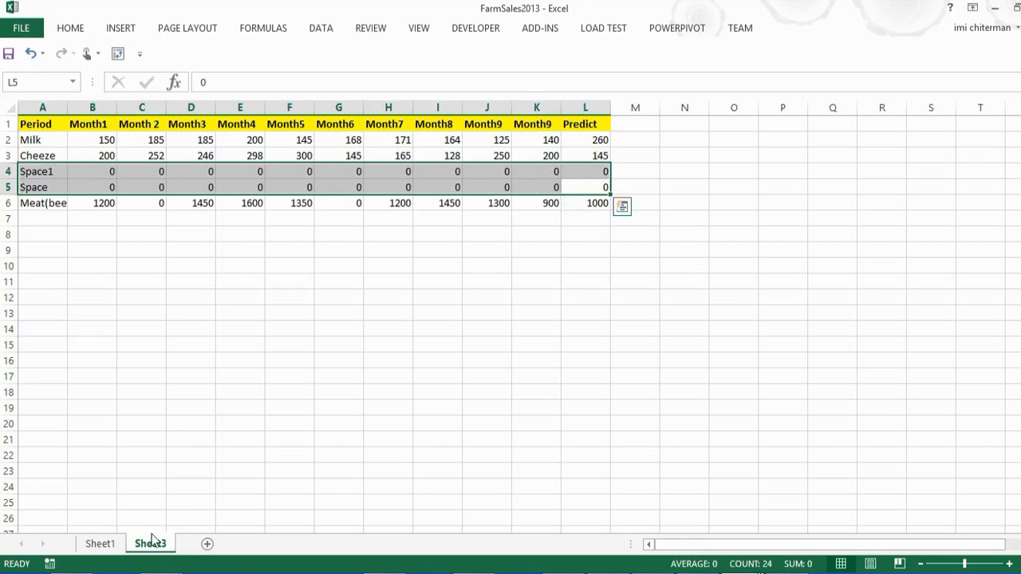
left_click(103, 545)
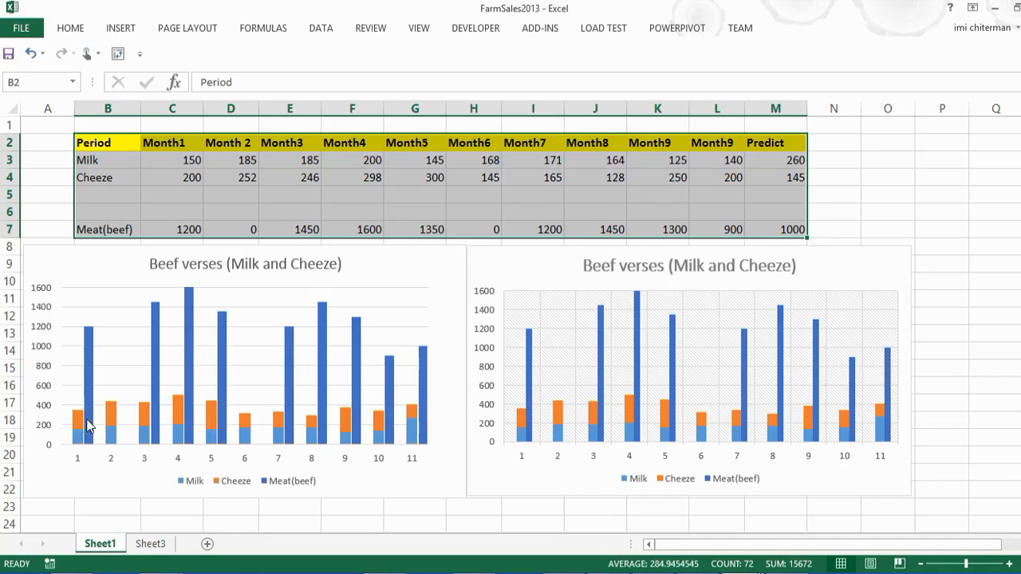
left_click(151, 544)
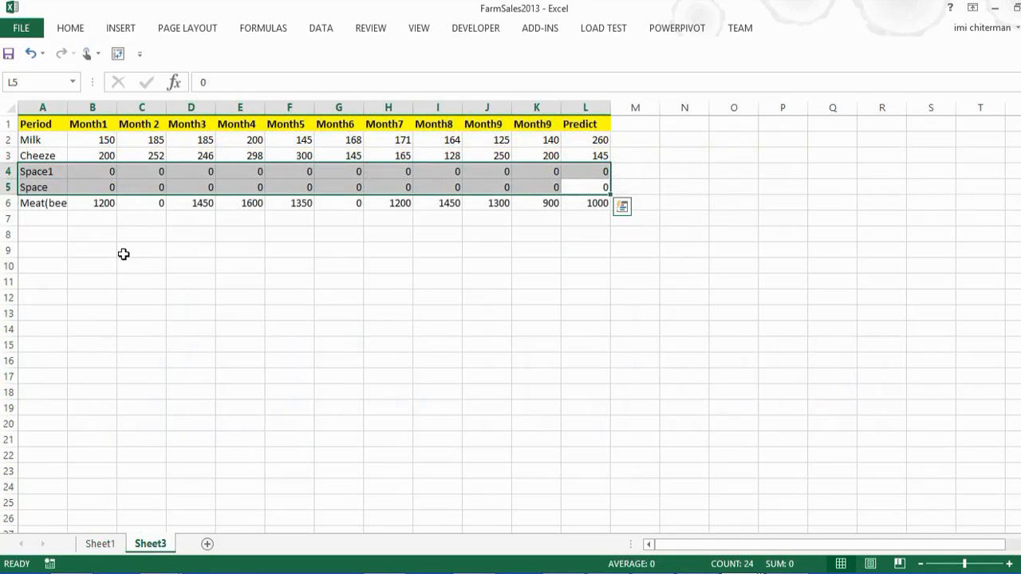
Step: Insert a new row 5 above the Space row on Sheet3 and copy the Space row's label and zeros into it
left_click(9, 187)
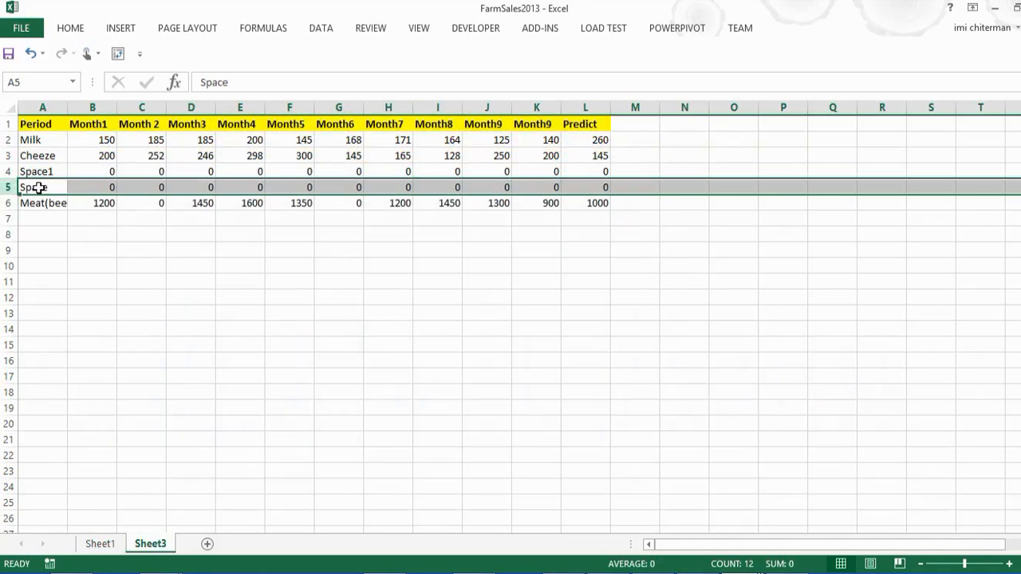
left_click_drag(38, 187, 599, 187)
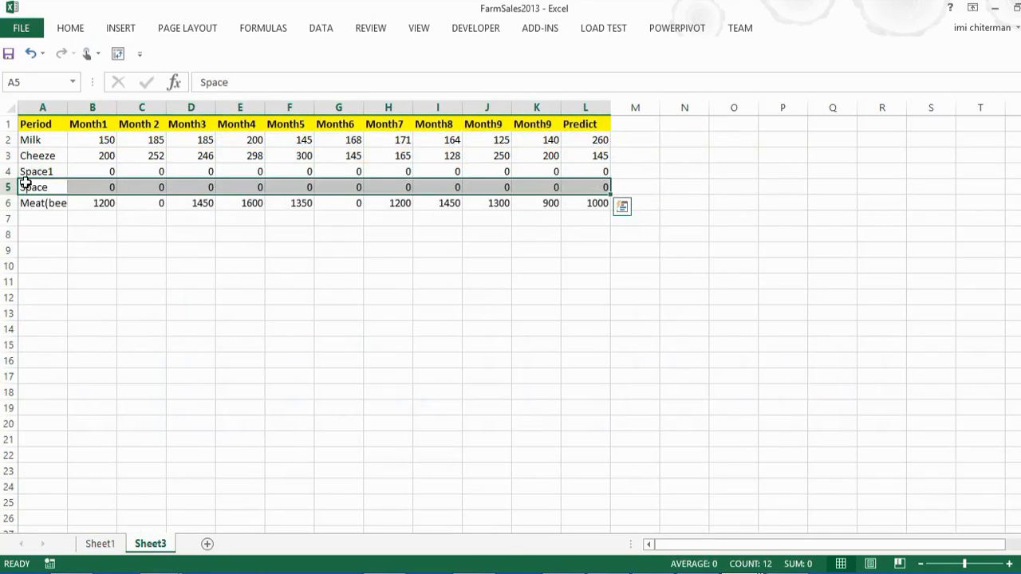
right_click(10, 189)
left_click(63, 296)
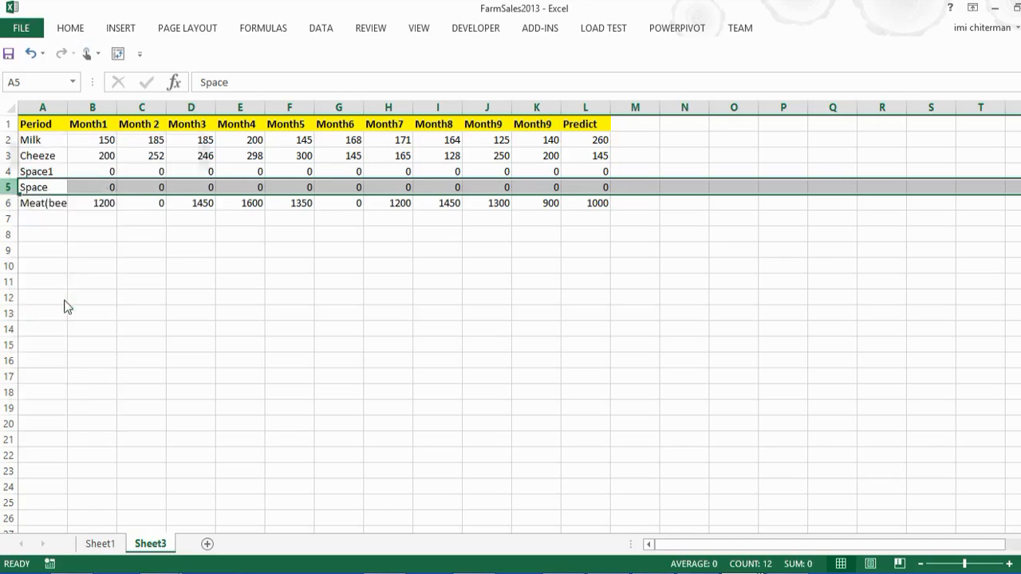
left_click_drag(46, 200, 580, 205)
key("ctrl+c")
left_click(48, 187)
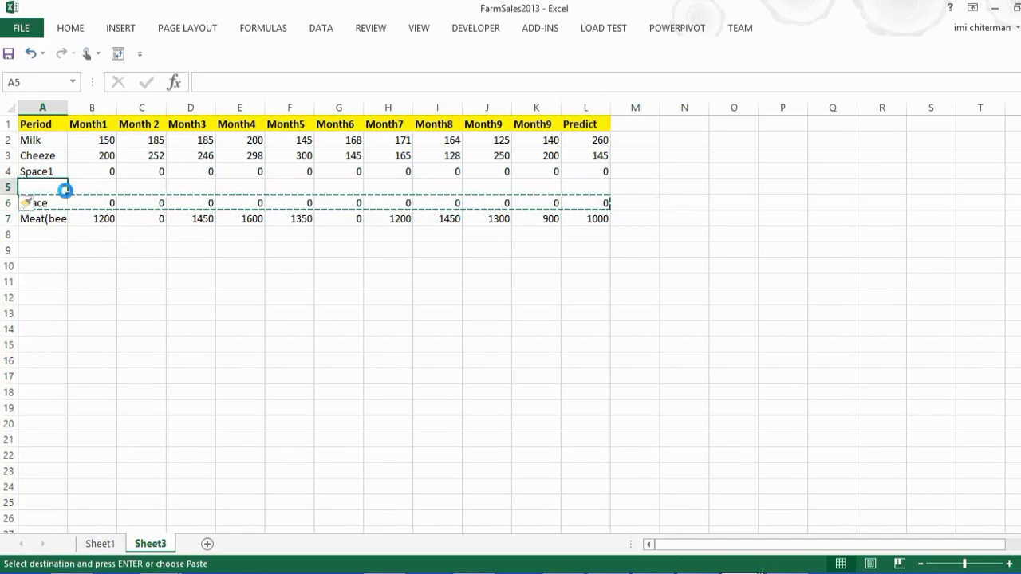
key("ctrl+v")
Step: Rename the placeholder labels to Space0 in A5 and Space2 in A6
double_click(58, 188)
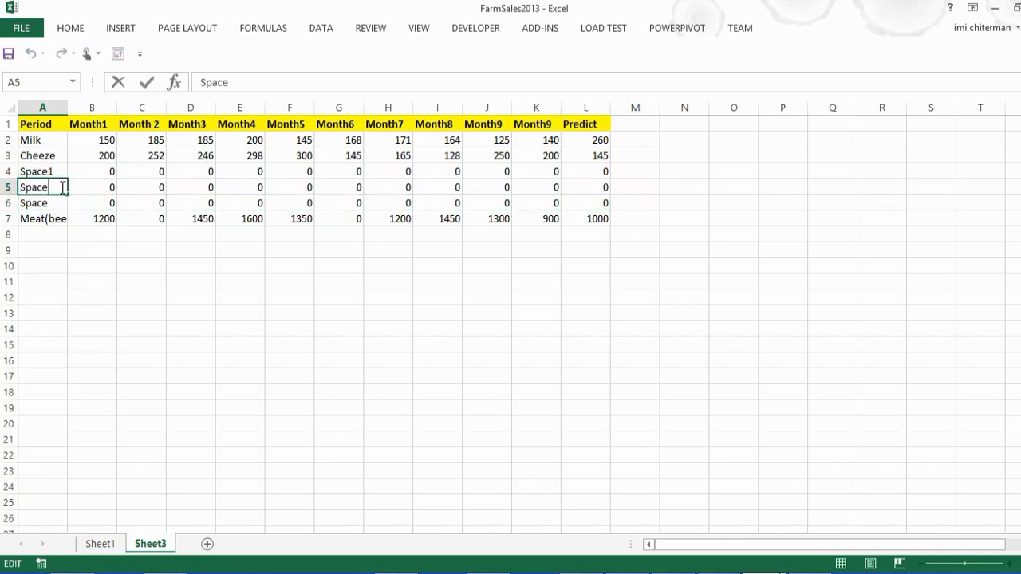
key("Return")
double_click(56, 203)
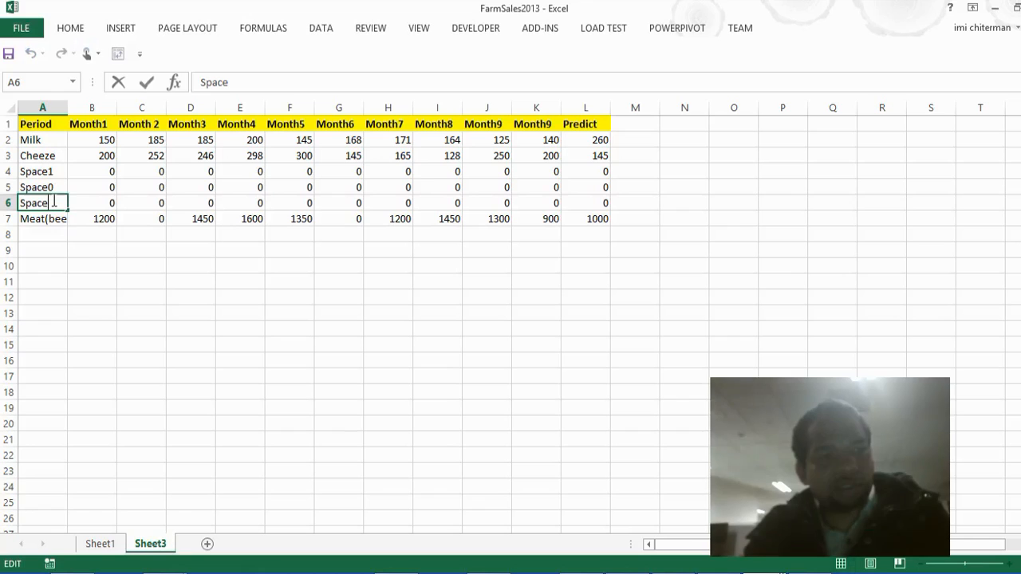
type("2")
left_click(256, 302)
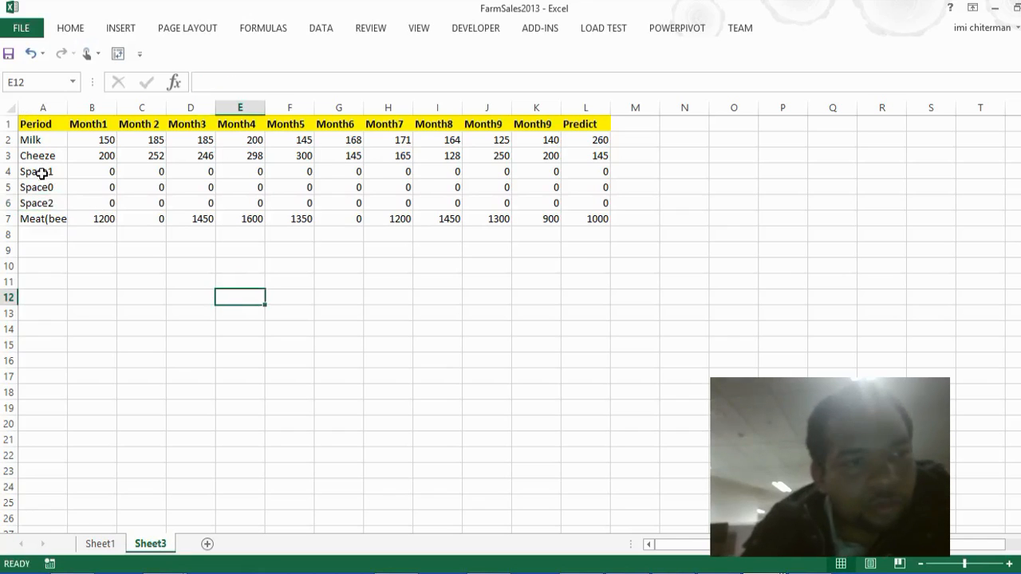
left_click_drag(40, 171, 594, 209)
left_click(586, 281)
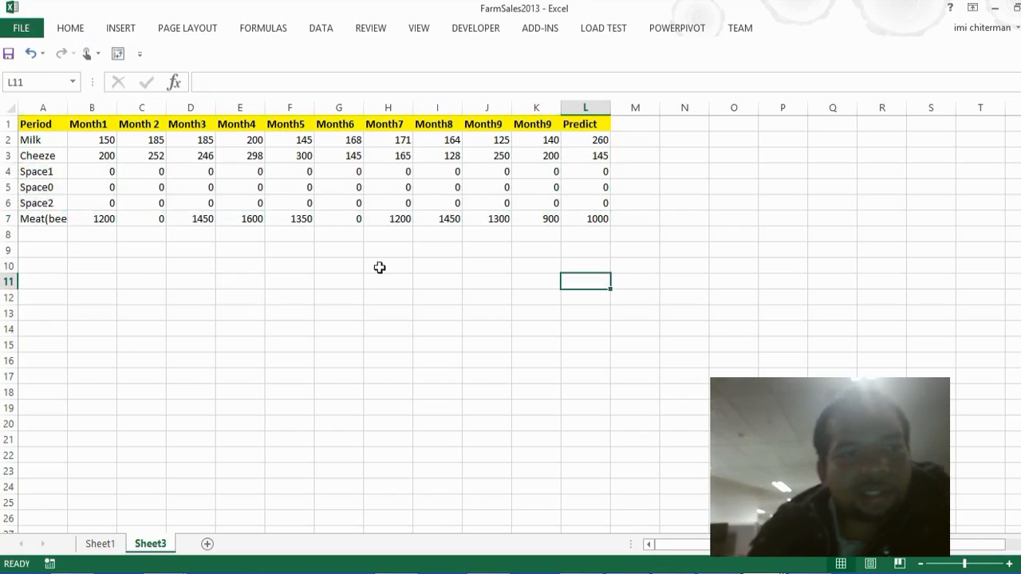
Step: Insert a 2-D stacked column chart from A2:L7 and place it directly below the data table
left_click_drag(54, 141, 593, 217)
left_click(120, 27)
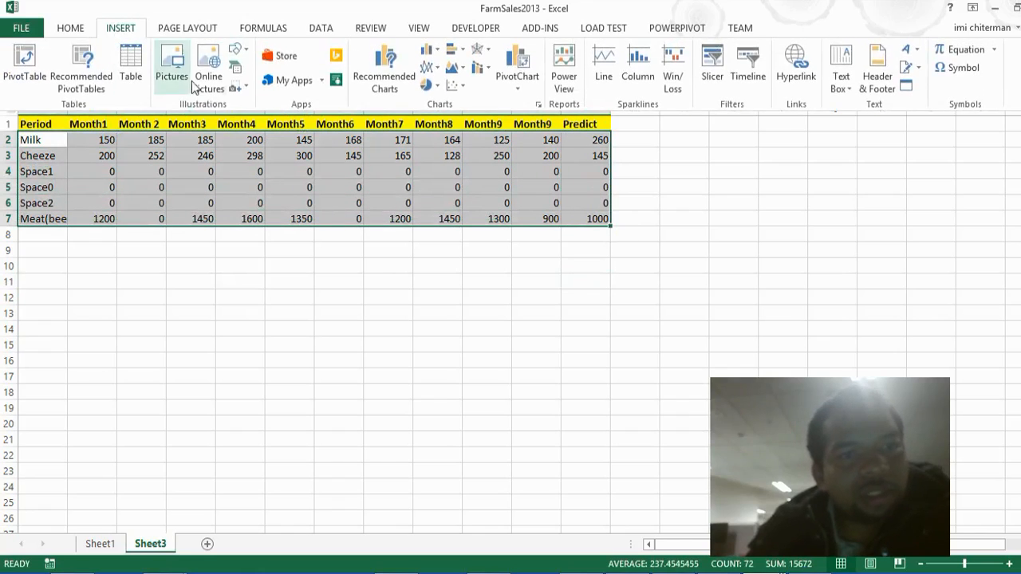
left_click(435, 50)
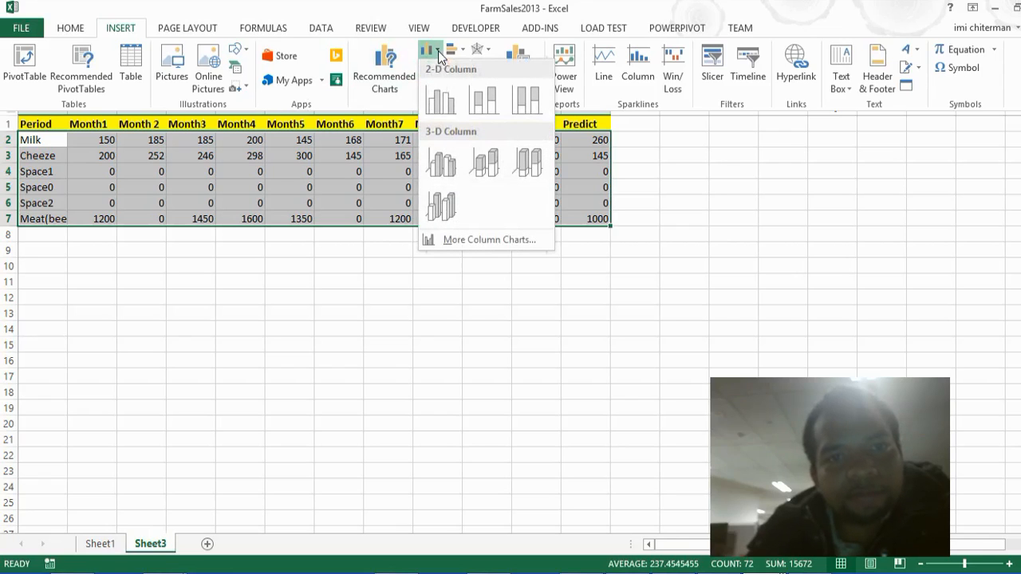
left_click(489, 102)
left_click_drag(633, 249, 466, 272)
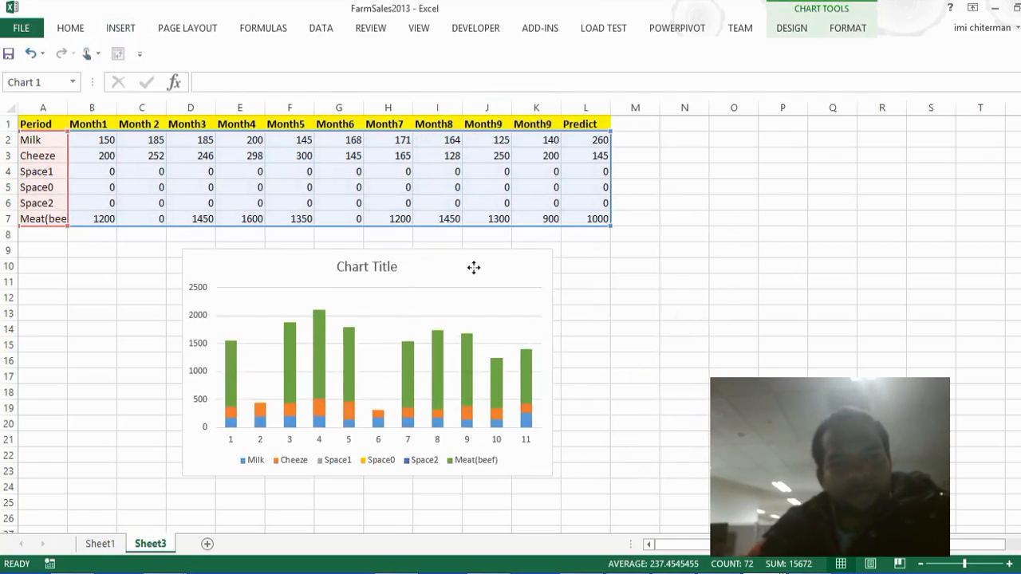
Step: Plot the chart's Meat(beef) series on the secondary axis
left_click(235, 368)
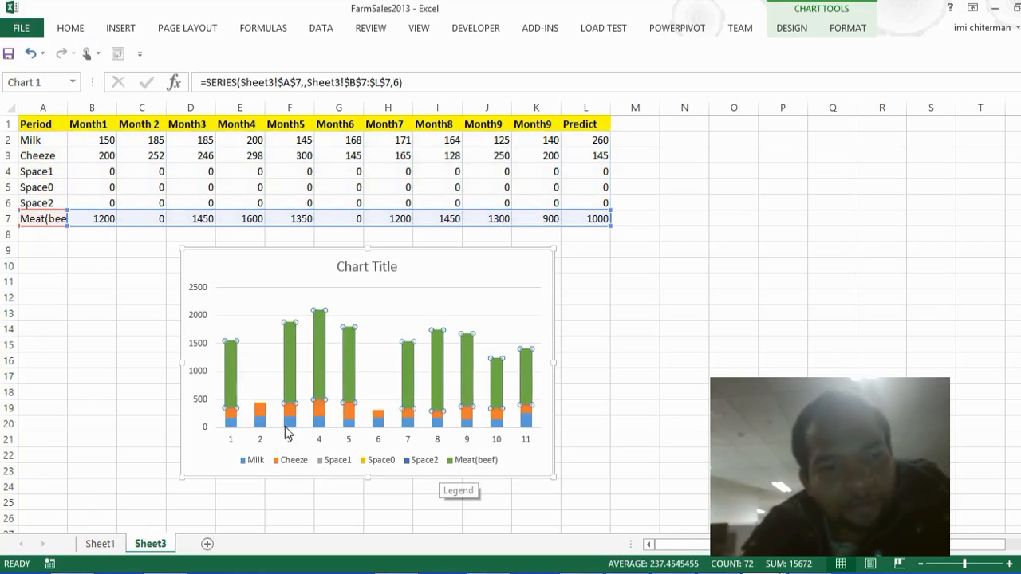
right_click(234, 368)
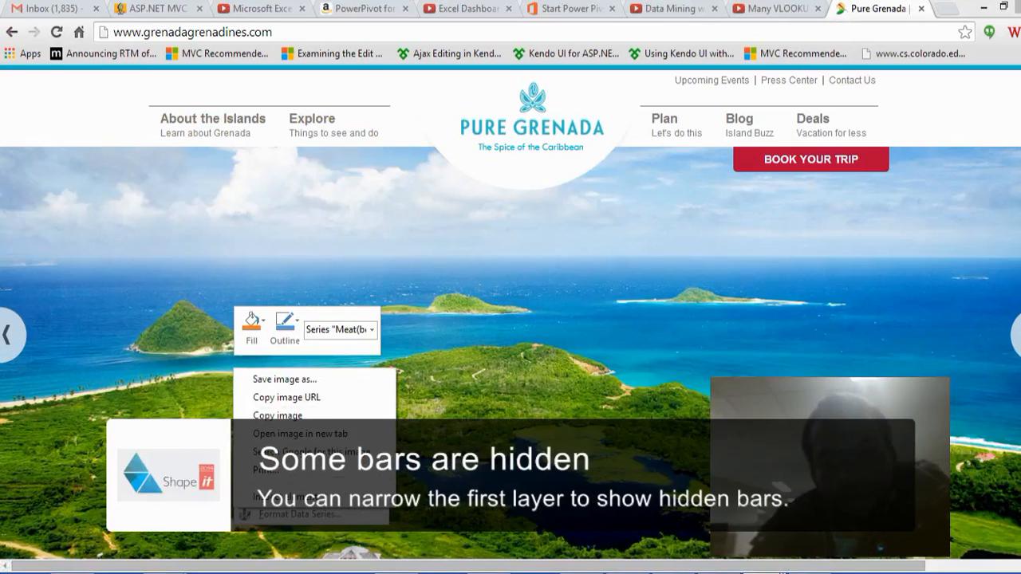
left_click(689, 560)
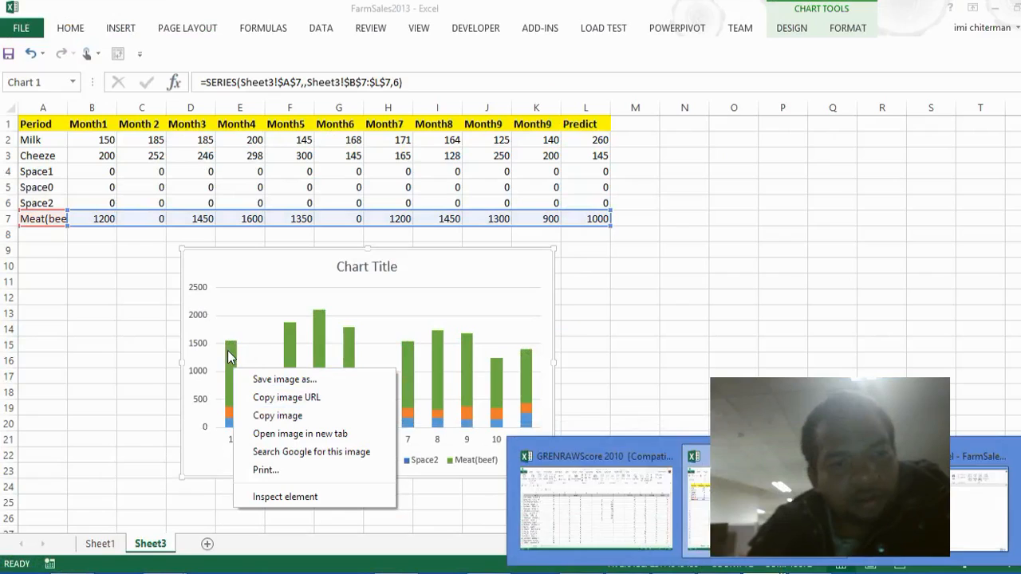
right_click(230, 358)
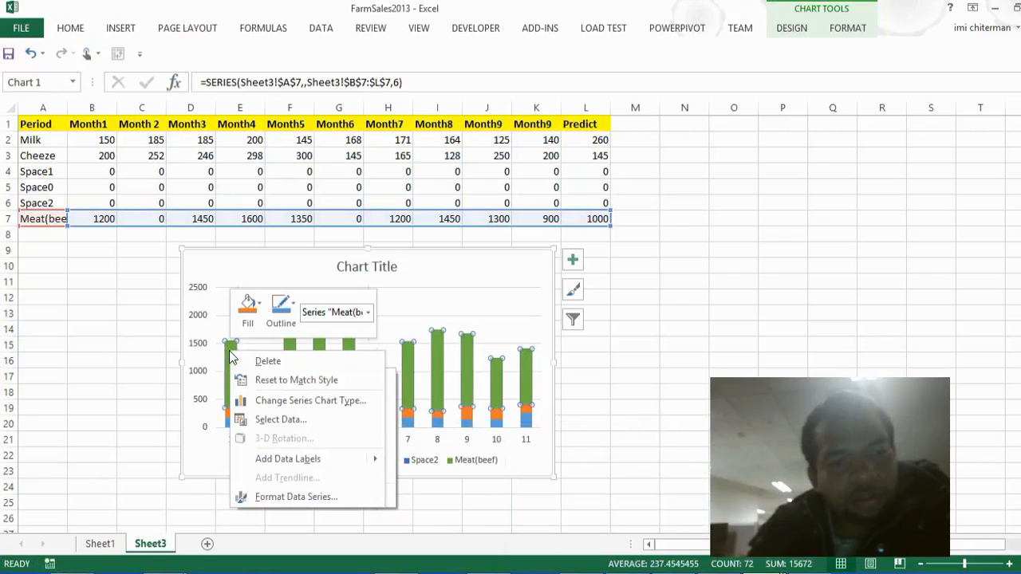
left_click(318, 503)
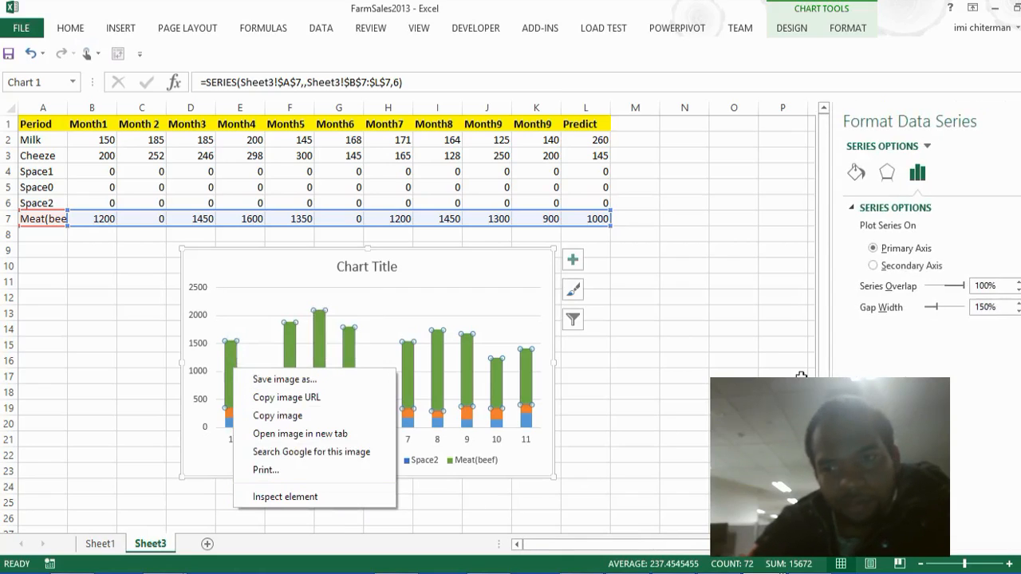
left_click(877, 267)
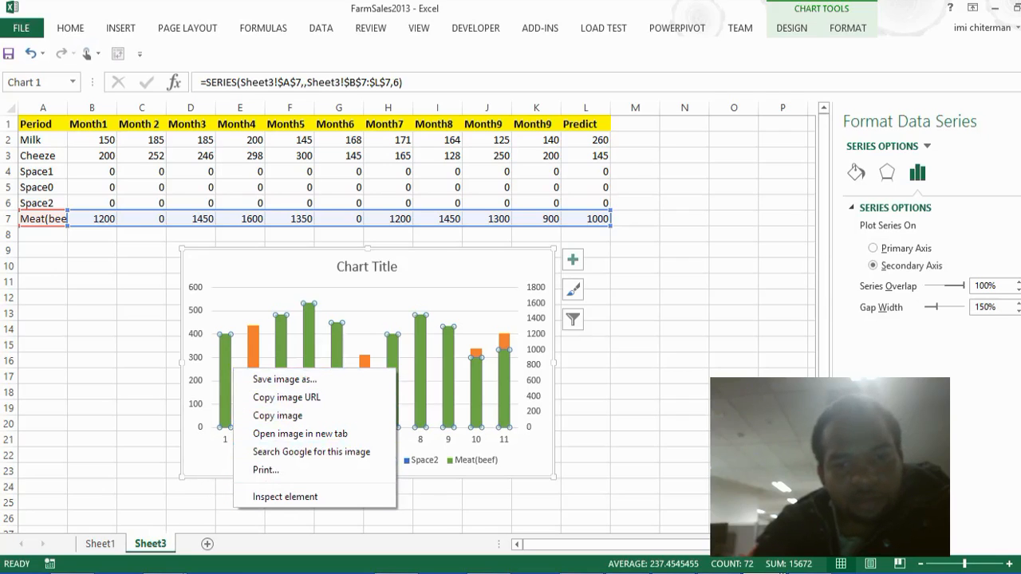
left_click(361, 390)
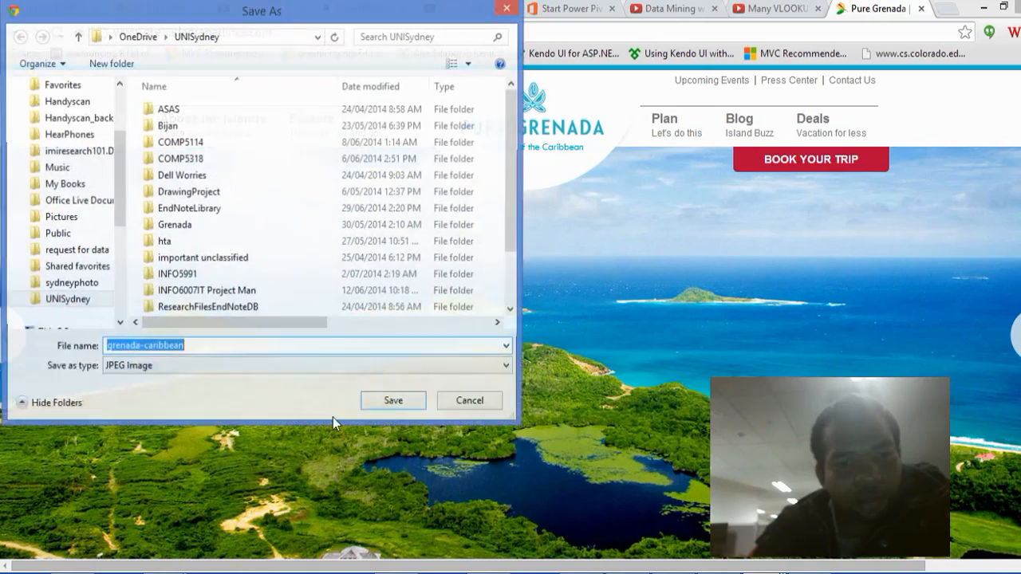
left_click(478, 405)
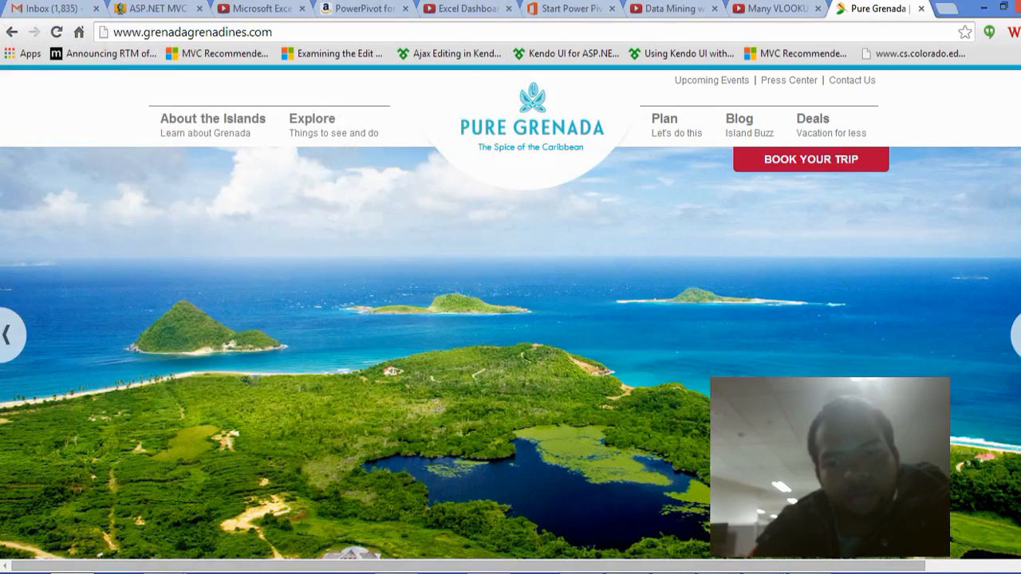
mouse_move(745, 567)
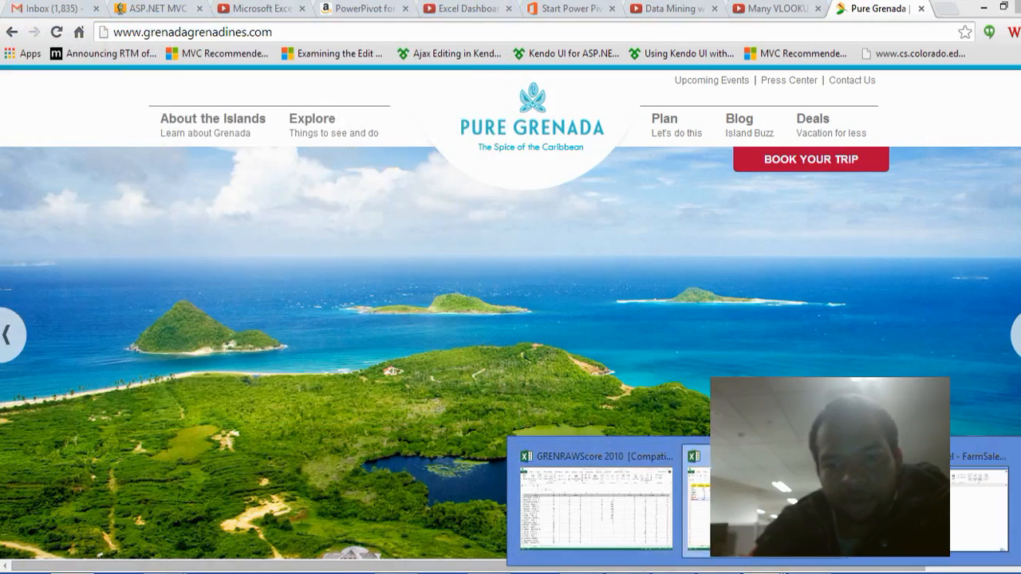
left_click(738, 511)
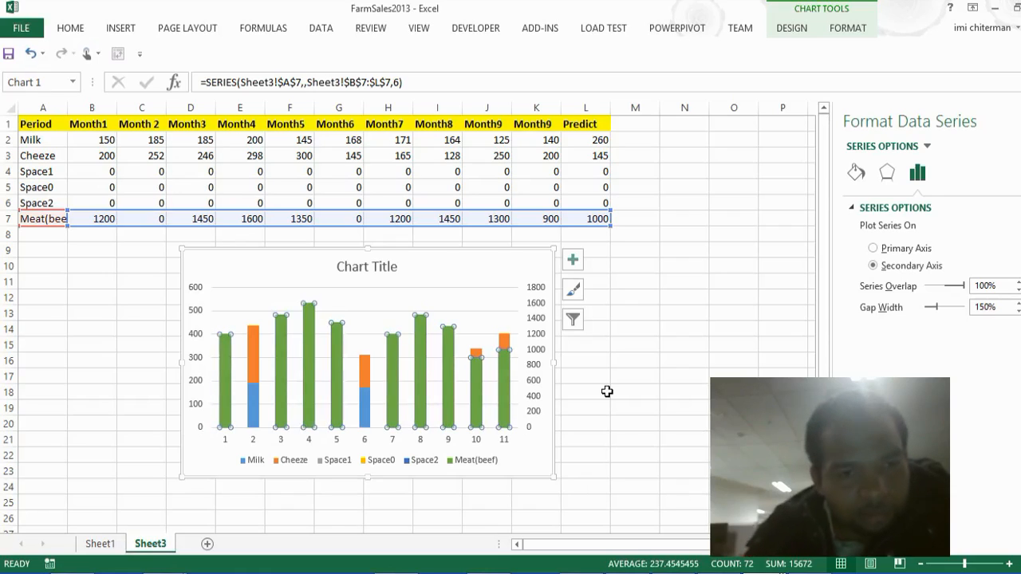
Step: Set the Meat(beef) series gap width to 304% and switch the series to the primary axis and back to the secondary axis
mouse_move(231, 386)
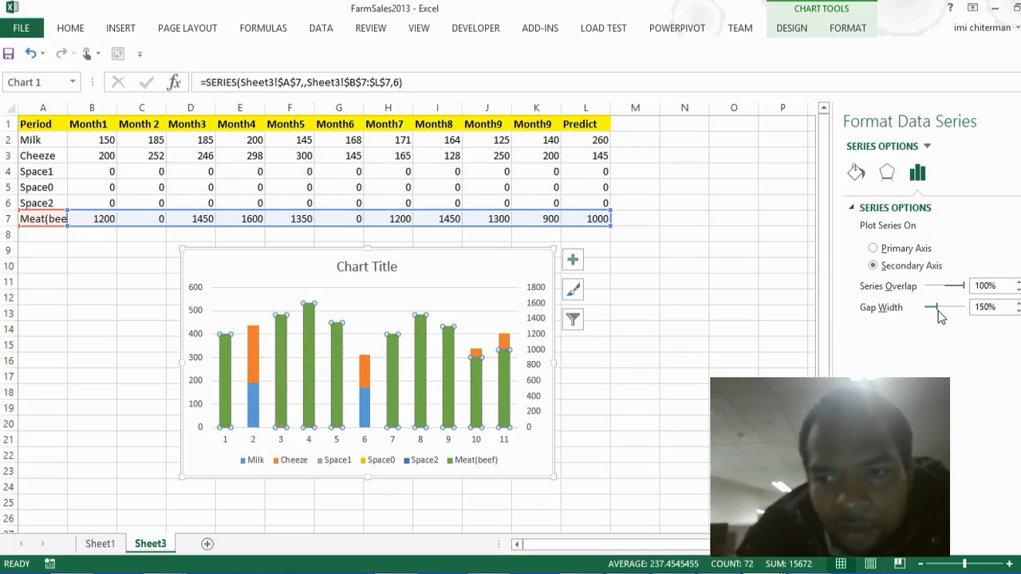
left_click_drag(939, 312, 952, 316)
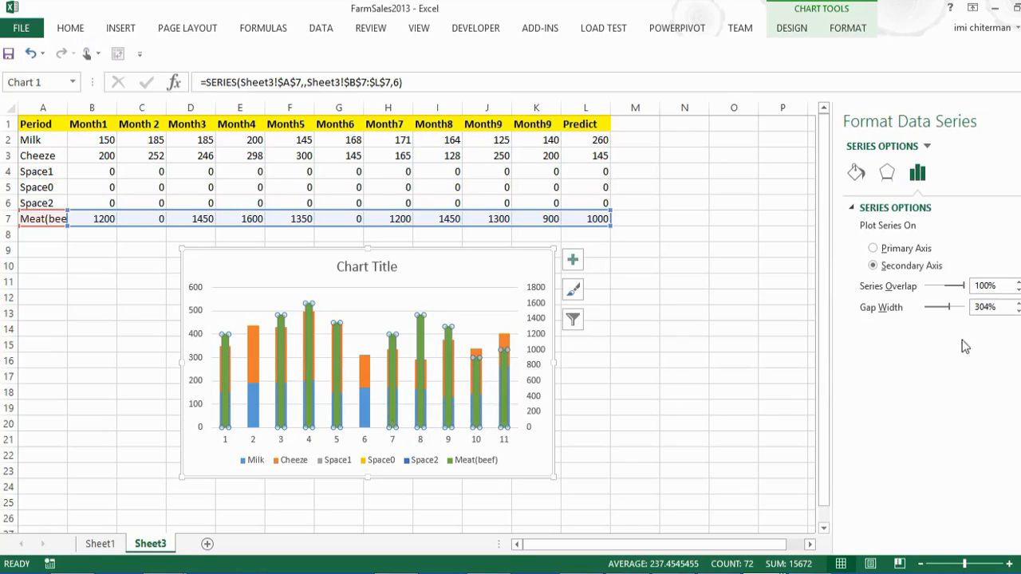
left_click(891, 249)
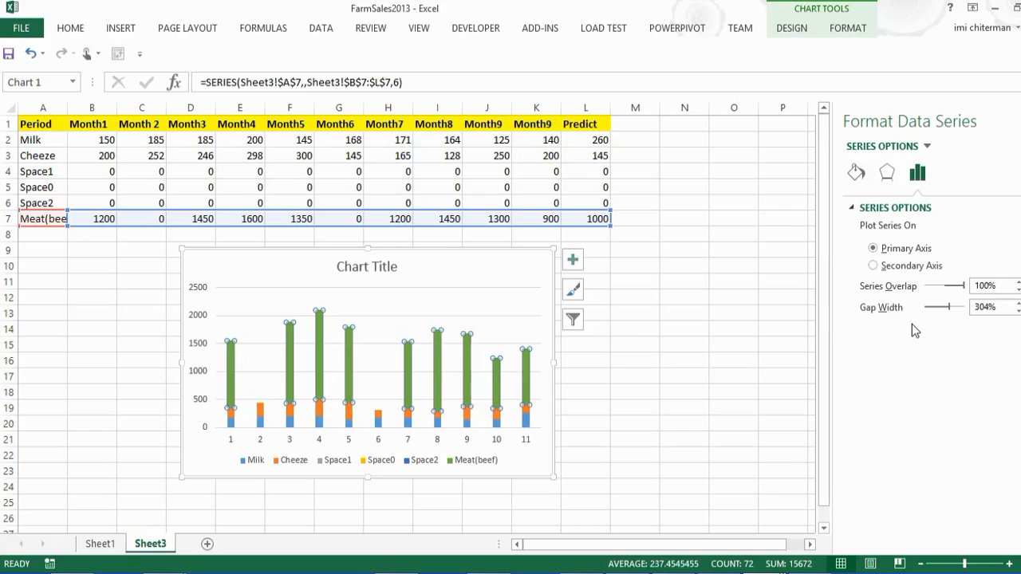
left_click(903, 267)
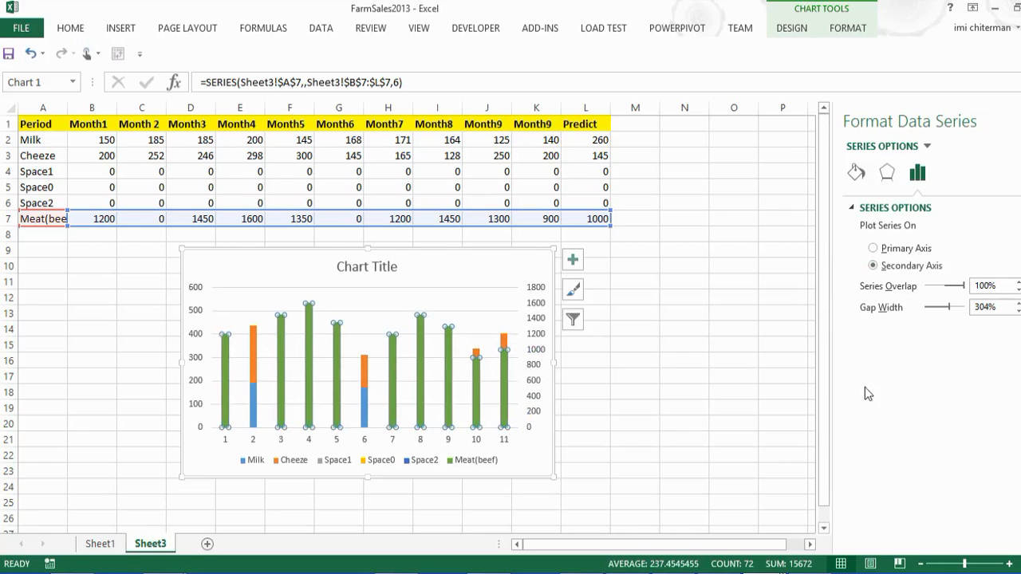
Step: Set the Meat(beef) series overlap to 77% and its gap width to 281%
left_click_drag(962, 288, 947, 308)
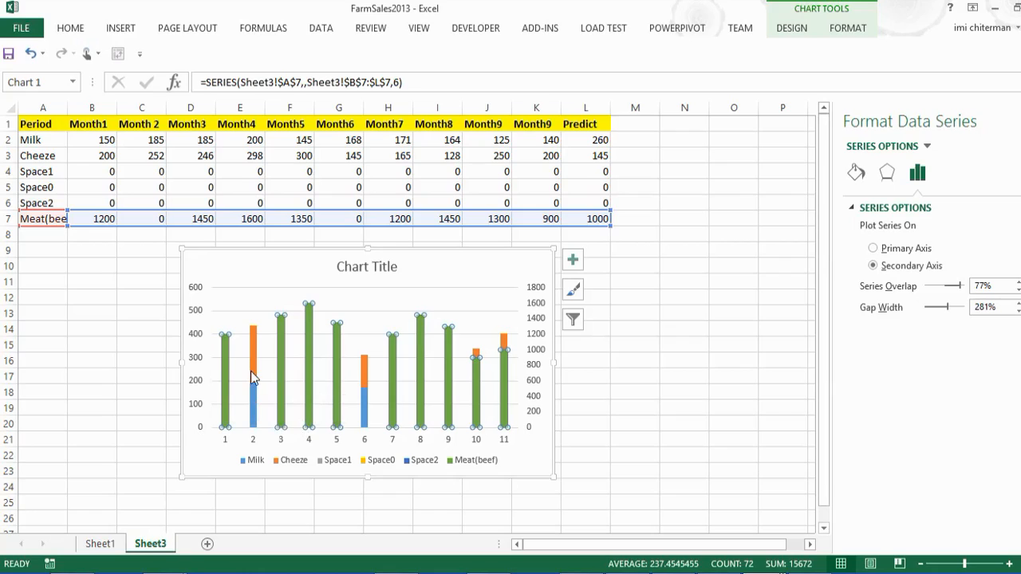
Step: Select the invisible Space1 series in the chart and plot it on the secondary axis
right_click(309, 347)
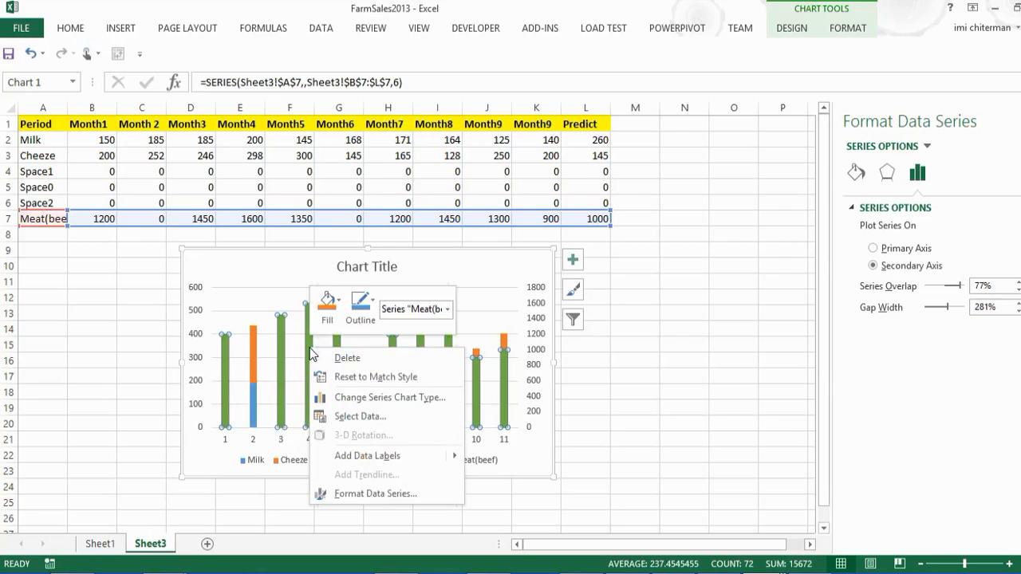
left_click(449, 313)
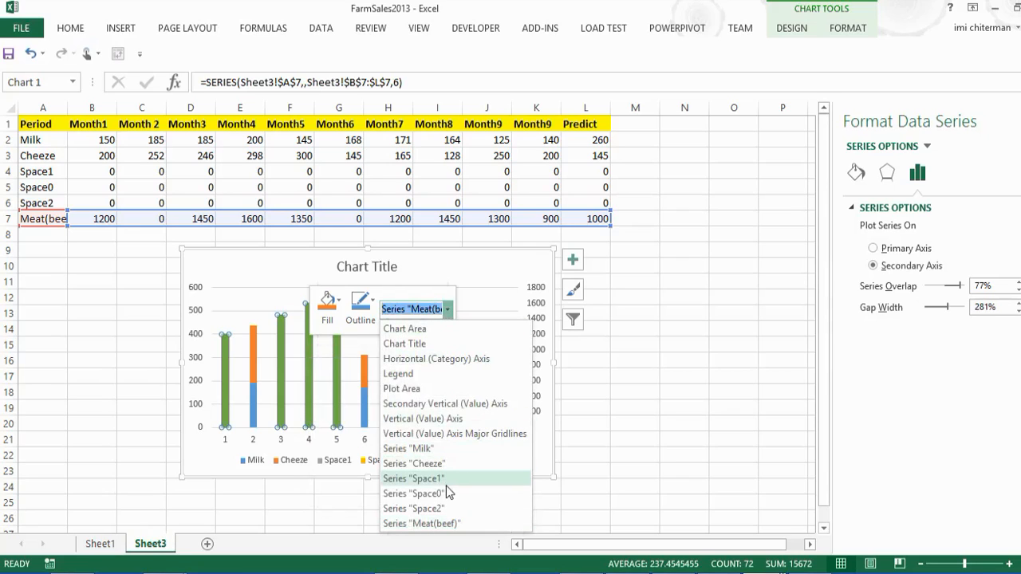
left_click(442, 477)
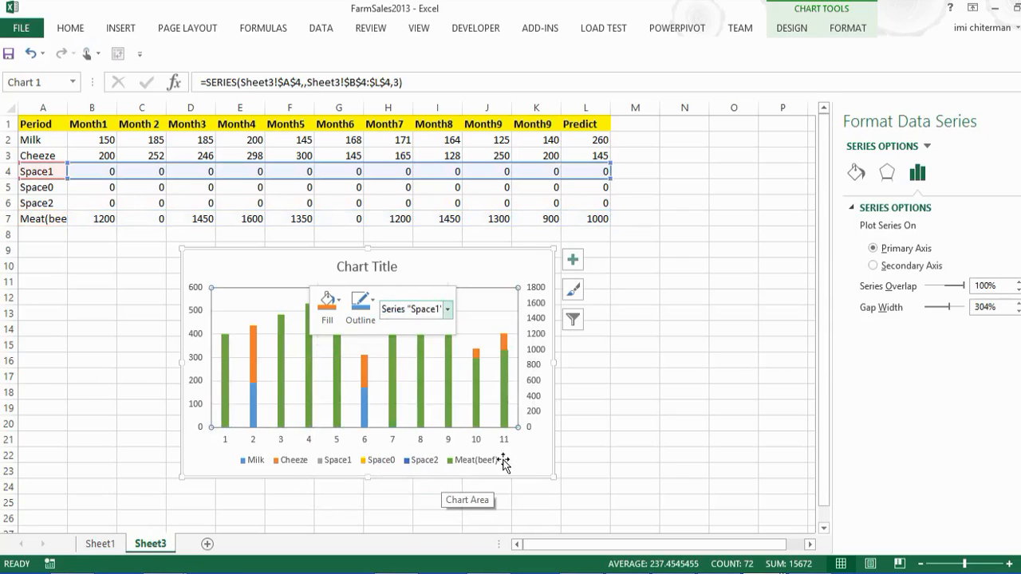
left_click(873, 266)
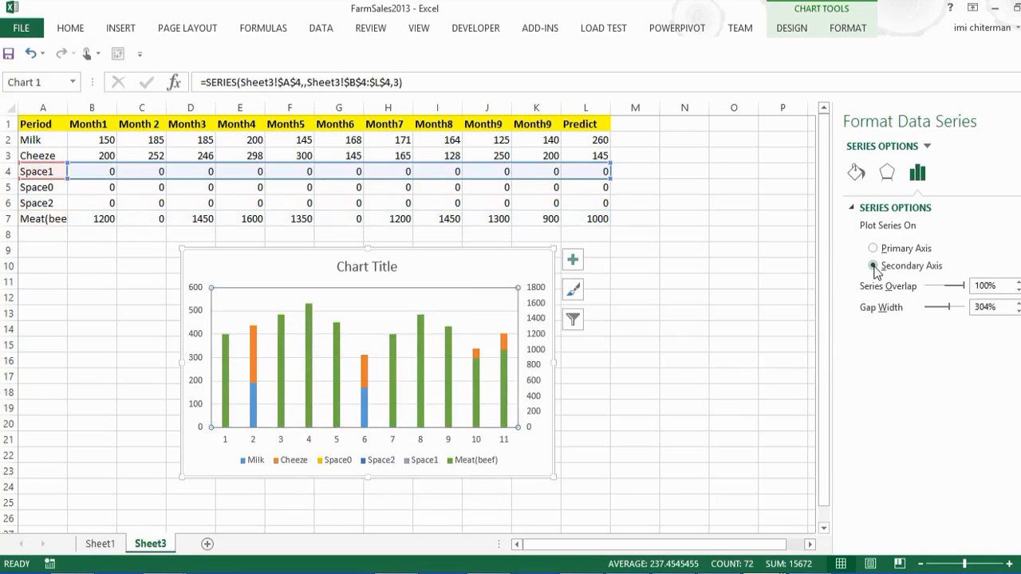
Step: Select the Space2 series in the chart and plot it on the secondary axis
right_click(313, 388)
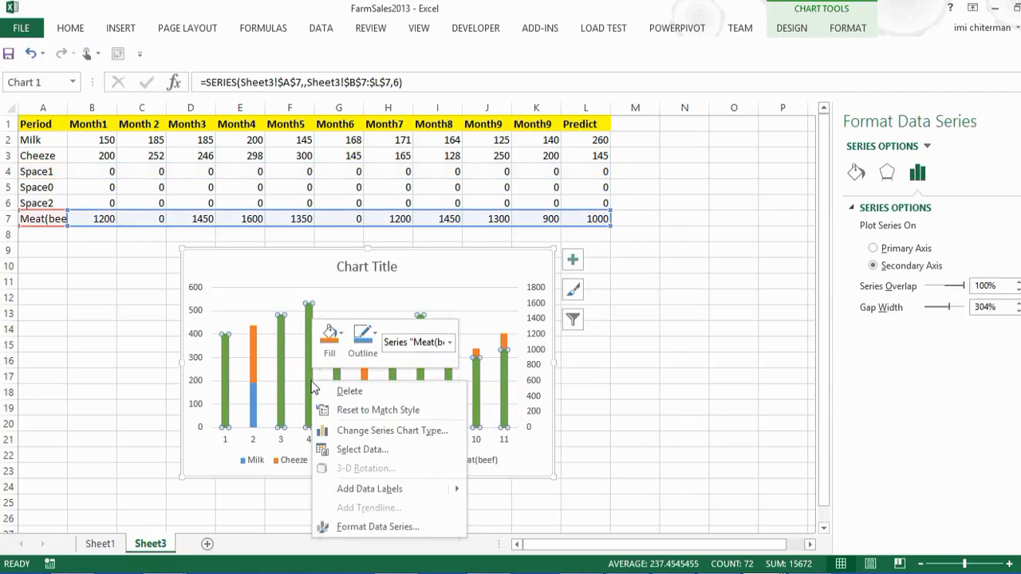
left_click(449, 342)
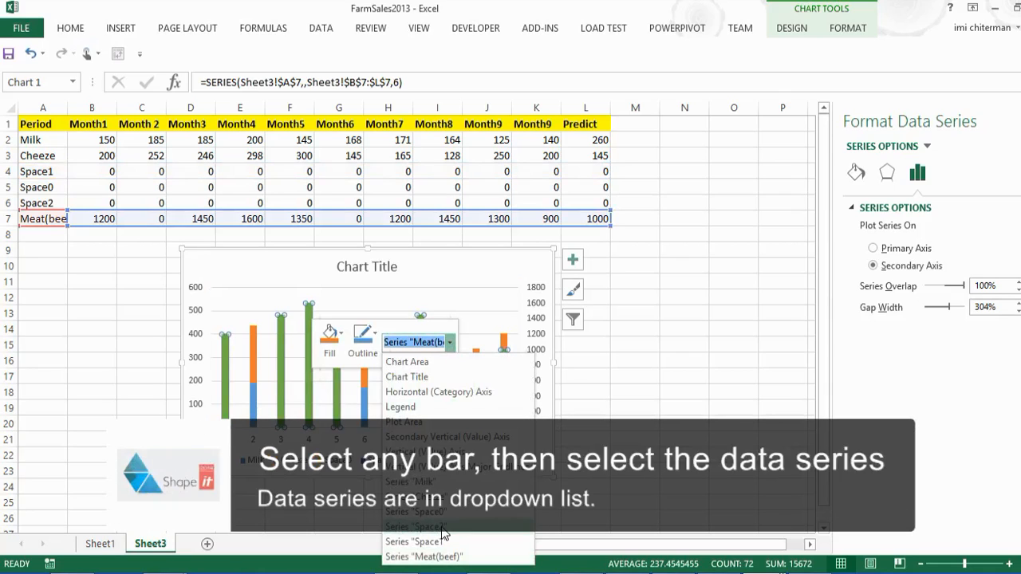
left_click(442, 529)
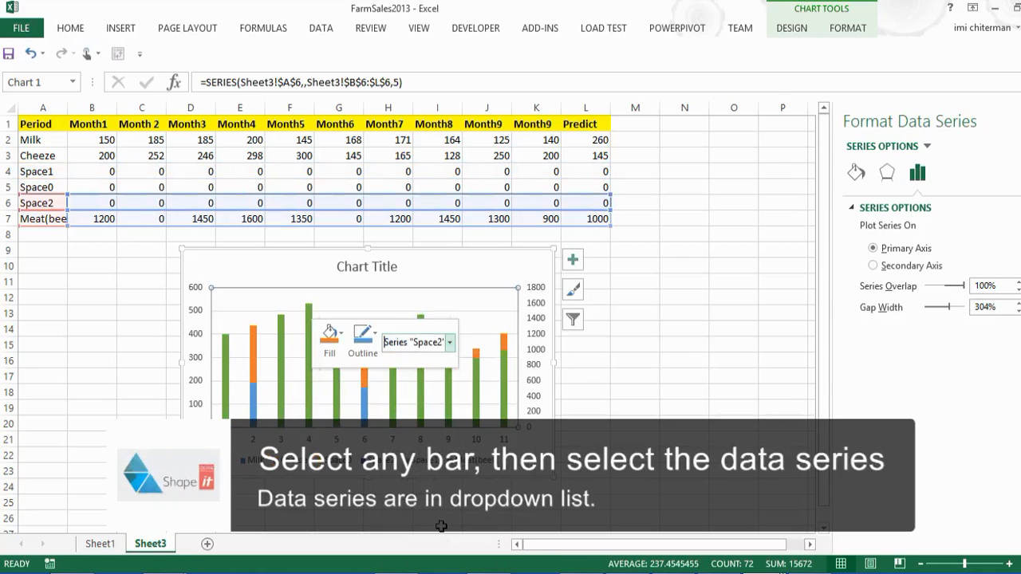
left_click(874, 266)
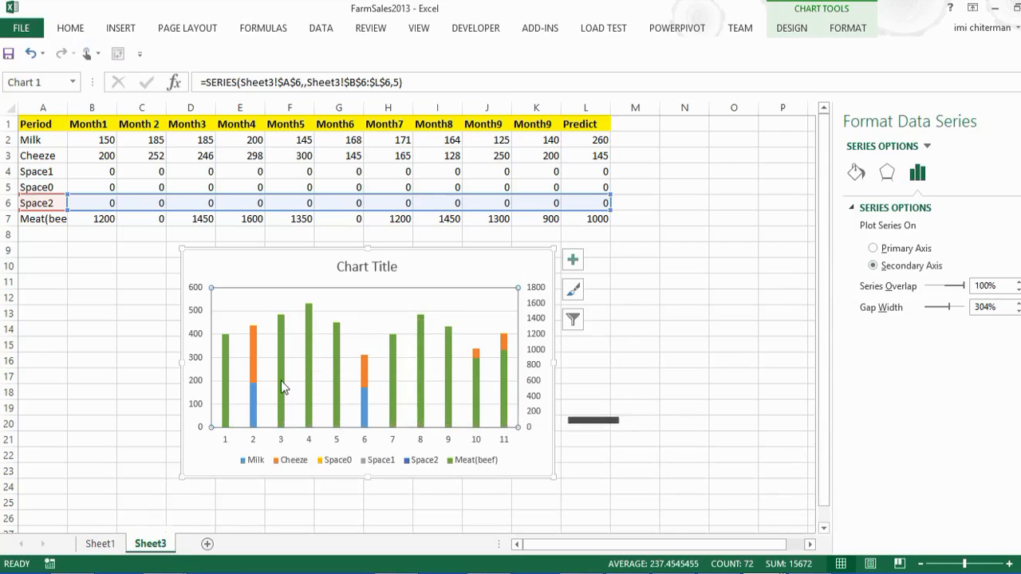
Step: Select the remaining Space0 placeholder series in the chart and plot it on the secondary axis
left_click(281, 381)
right_click(280, 381)
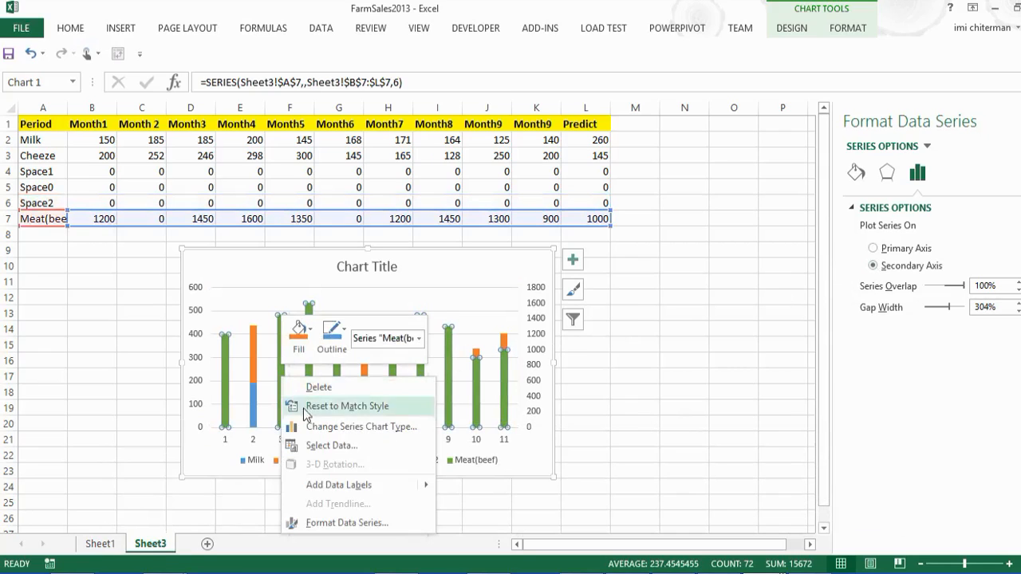
left_click(418, 339)
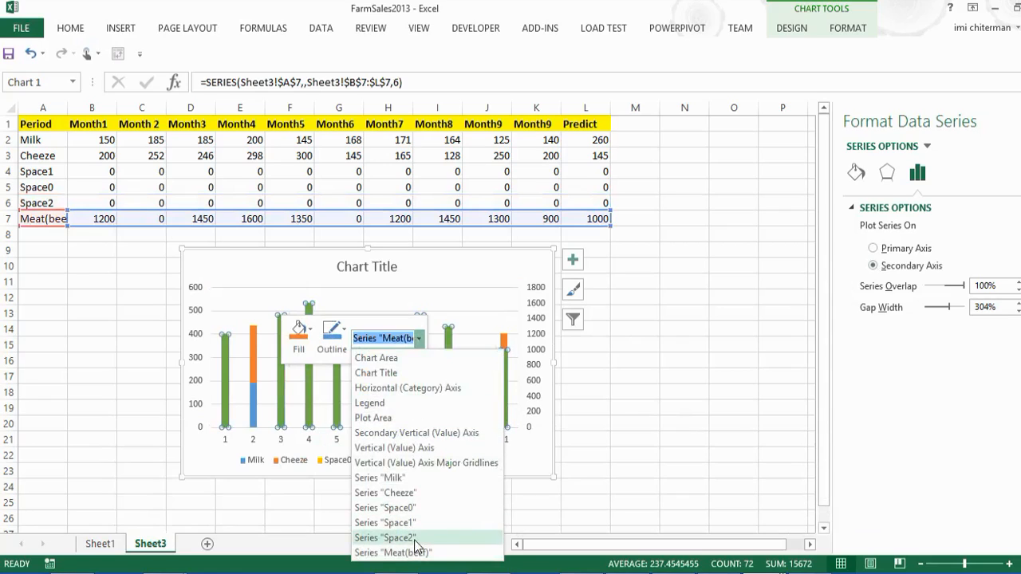
left_click(386, 537)
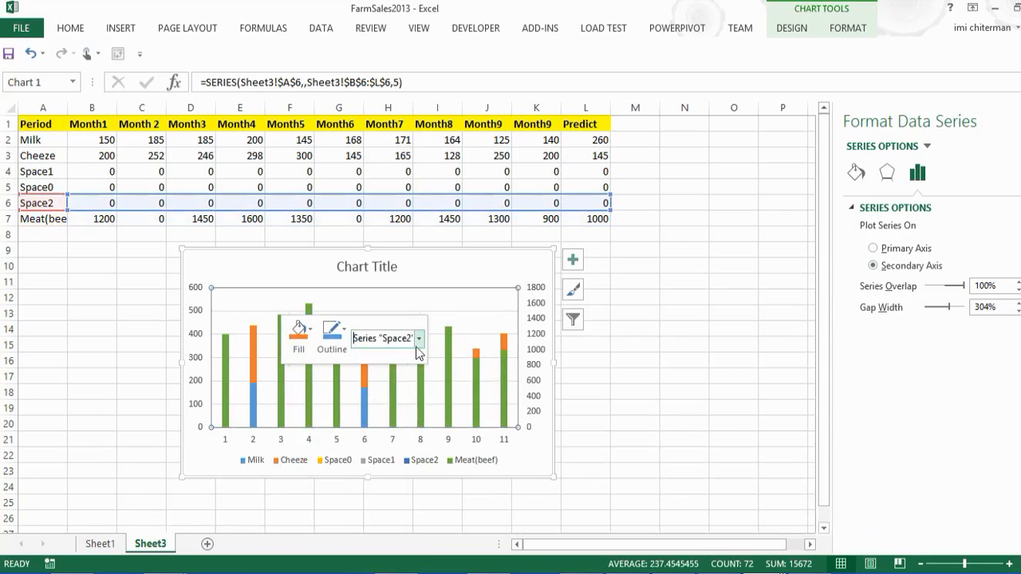
left_click(417, 345)
left_click(407, 506)
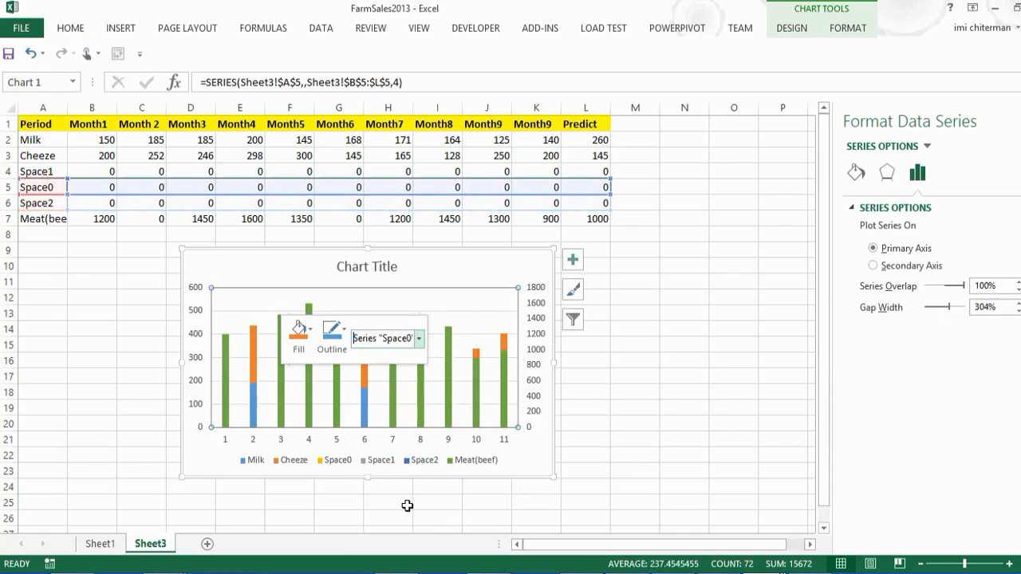
left_click(875, 265)
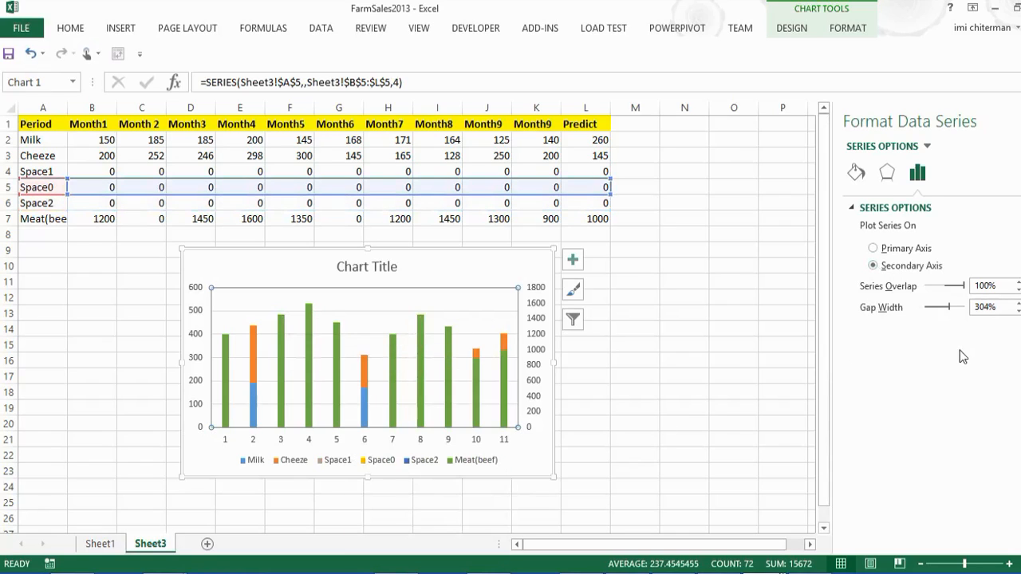
Step: Set the secondary-axis series overlap to -11% and gap width to 419% so the Meat(beef) columns sit beside the stacks
mouse_move(952, 308)
left_mouse_down()
mouse_move(942, 313)
mouse_move(960, 292)
left_mouse_up()
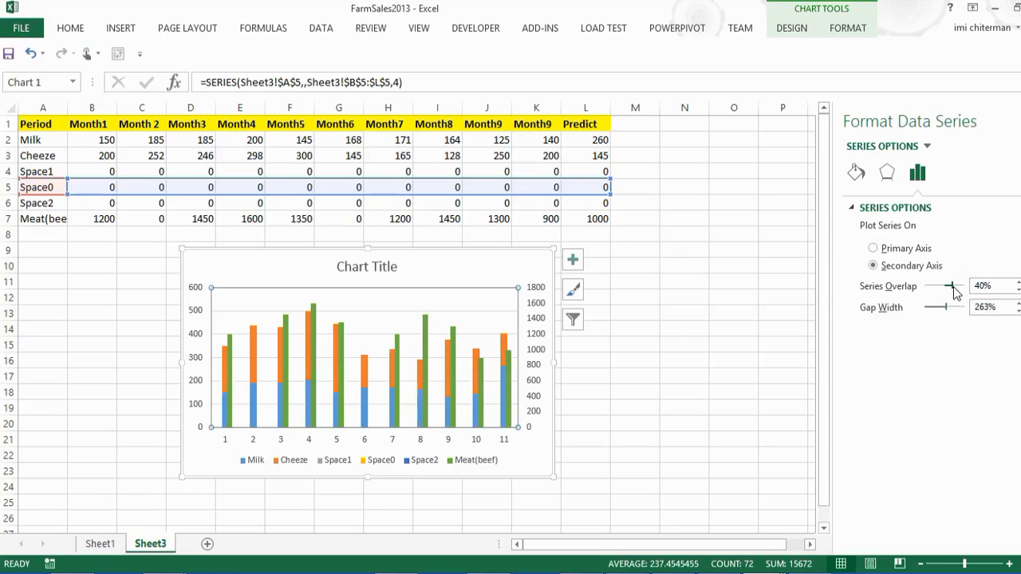
left_click_drag(954, 286, 956, 309)
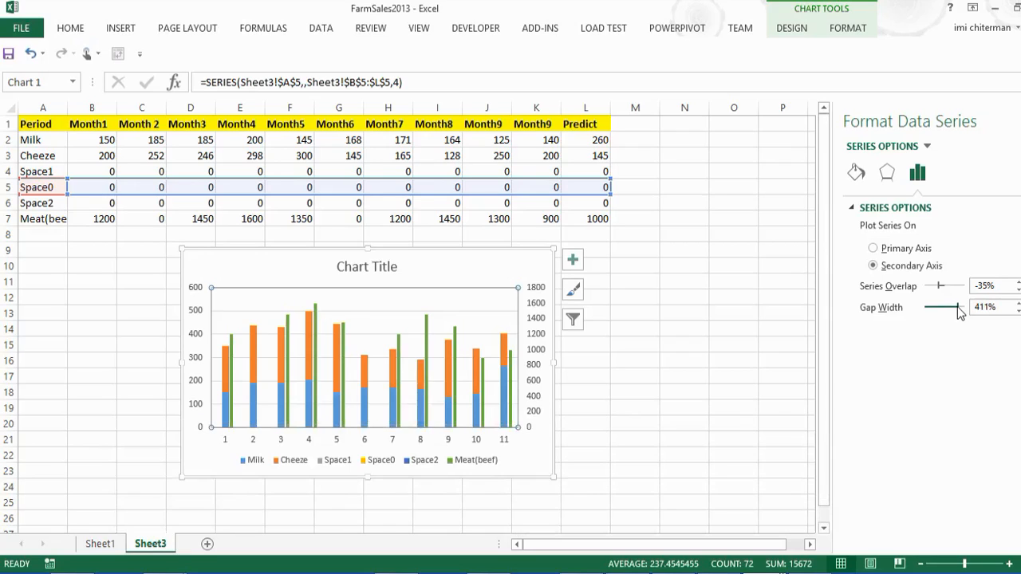
left_click_drag(956, 307, 958, 306)
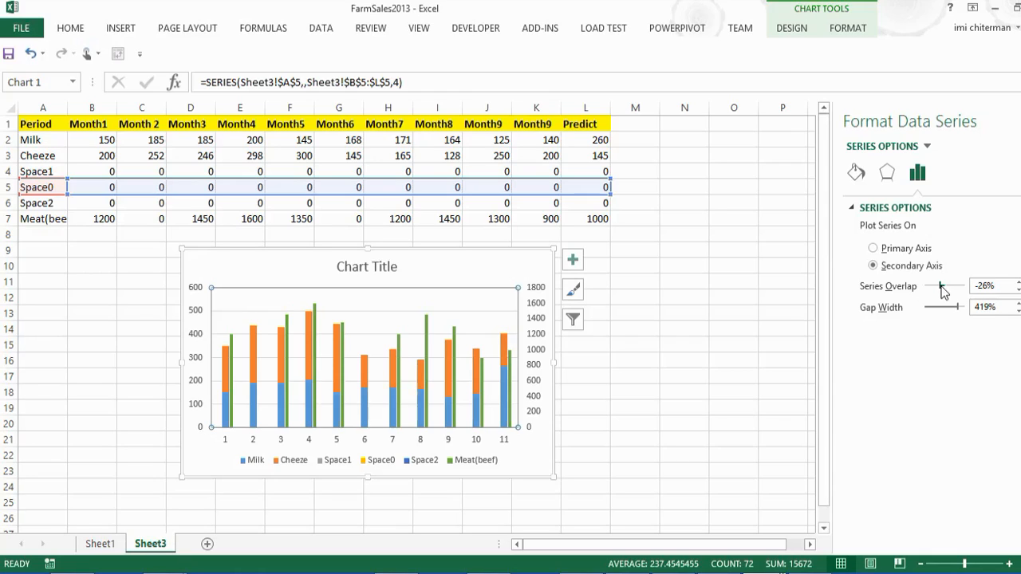
left_click_drag(941, 292, 941, 293)
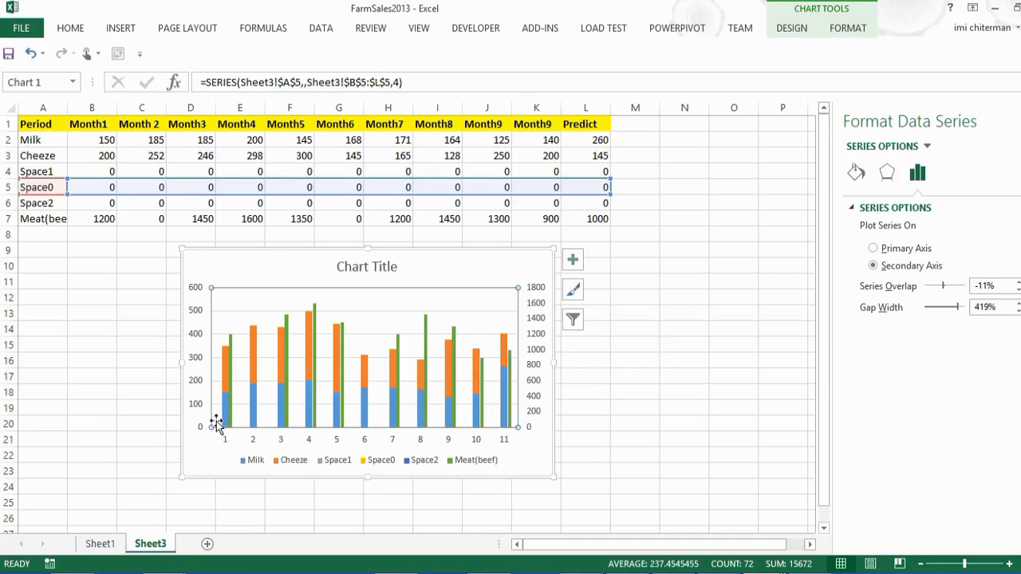
Step: Widen the Meat(beef) columns by reducing their gap width to 346%
left_click(232, 383)
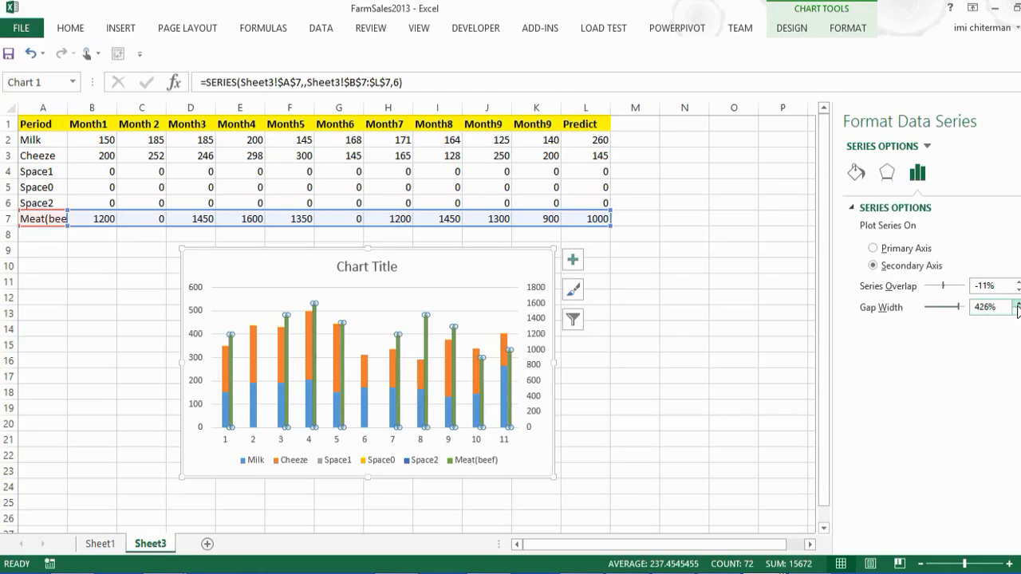
left_click(945, 308)
left_click(945, 308)
left_click(945, 308)
left_click(946, 308)
left_click(946, 308)
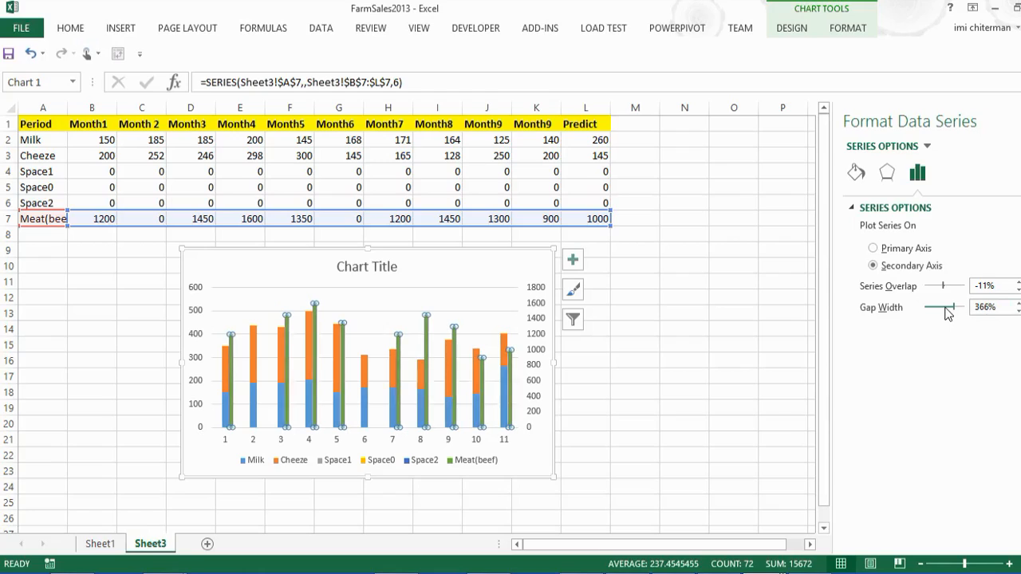
left_click(945, 308)
left_click(946, 308)
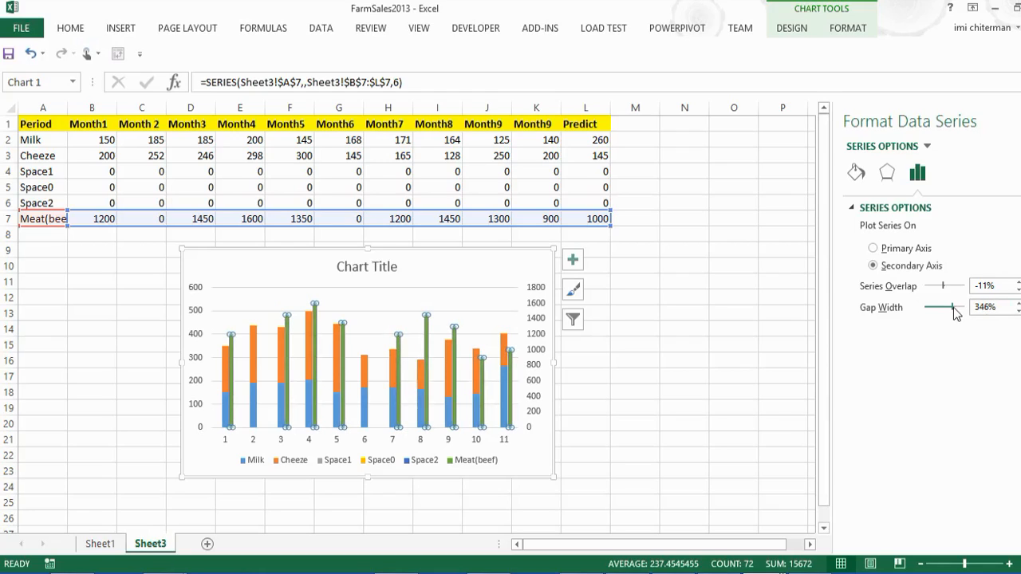
Step: Set the Meat(beef) series gap width to 117% and its series overlap to 28%
left_click_drag(953, 307, 936, 308)
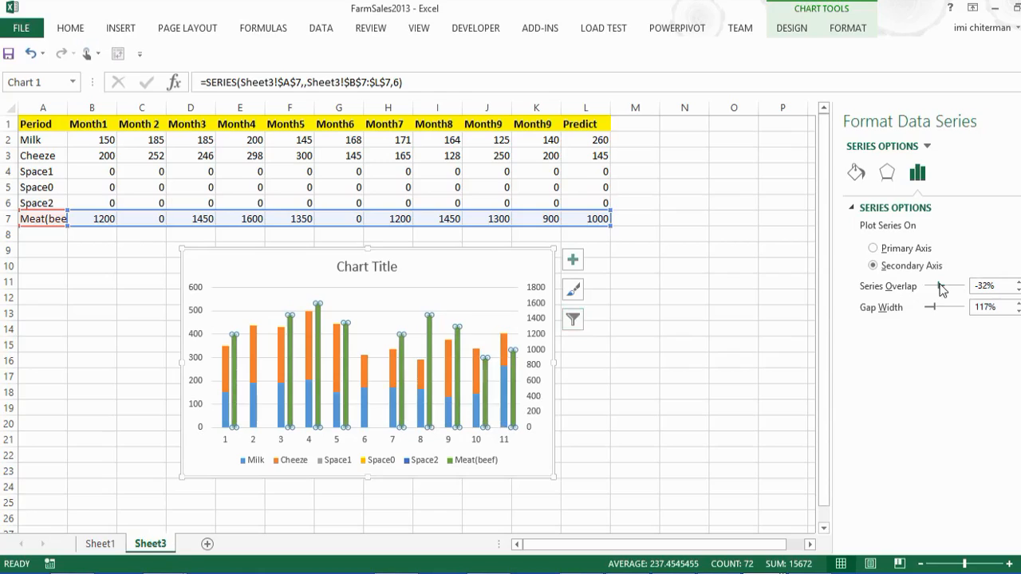
left_click_drag(945, 289, 955, 288)
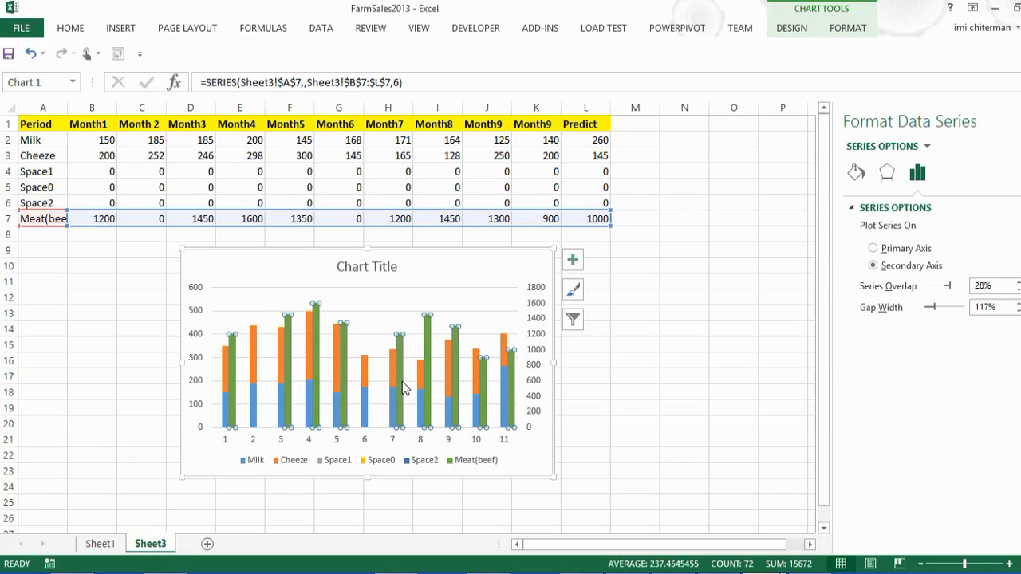
left_click(608, 408)
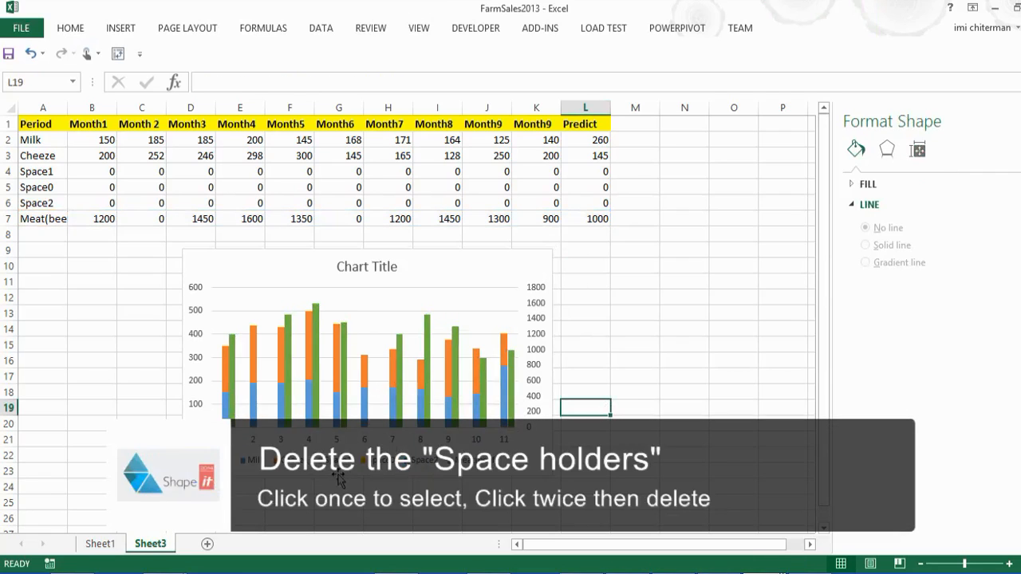
Step: Delete the Space1, Space0 and Space2 entries from the chart legend, keeping Milk, Cheeze and Meat(beef)
left_click(340, 472)
left_click(346, 472)
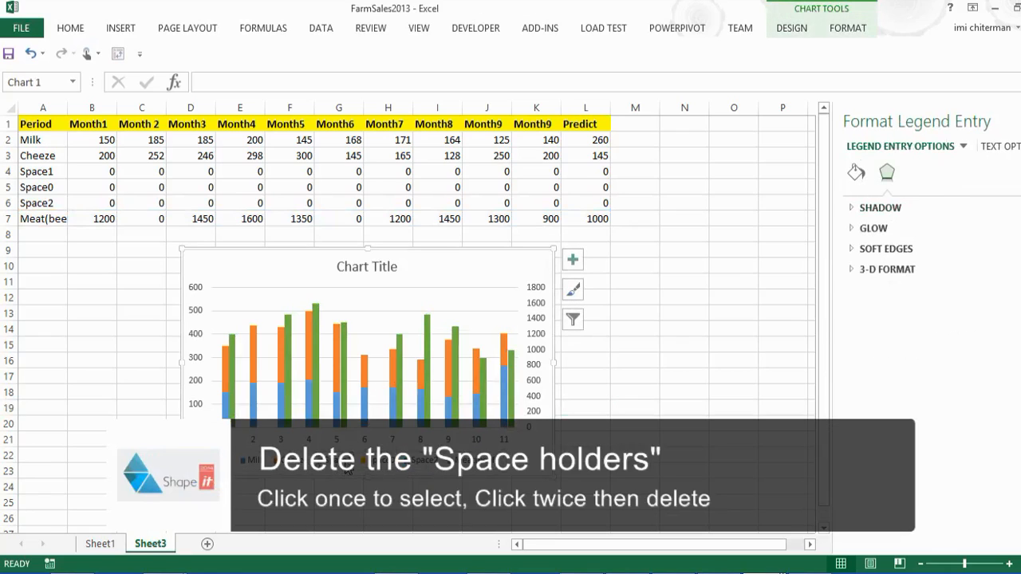
key("Delete")
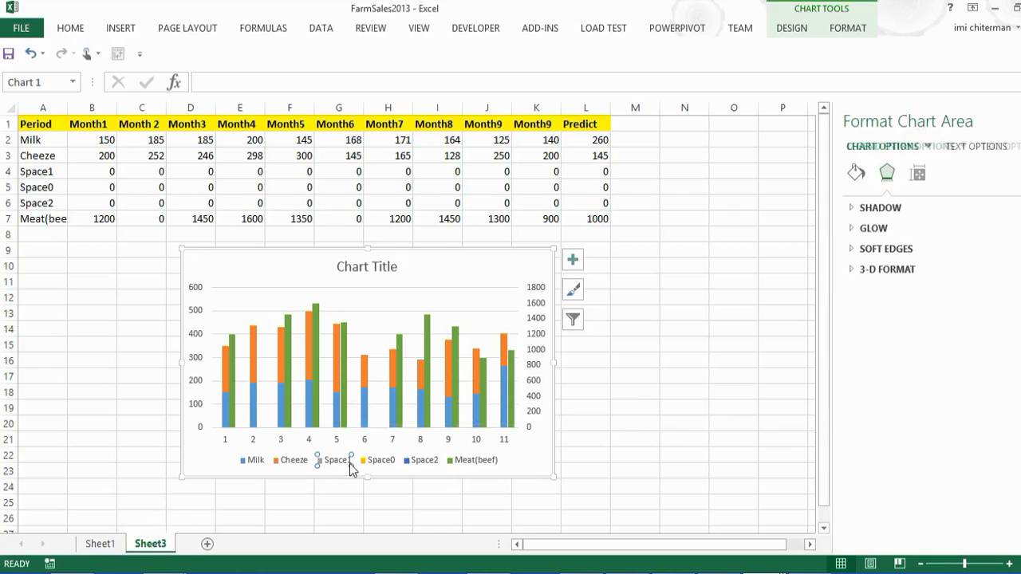
left_click(357, 470)
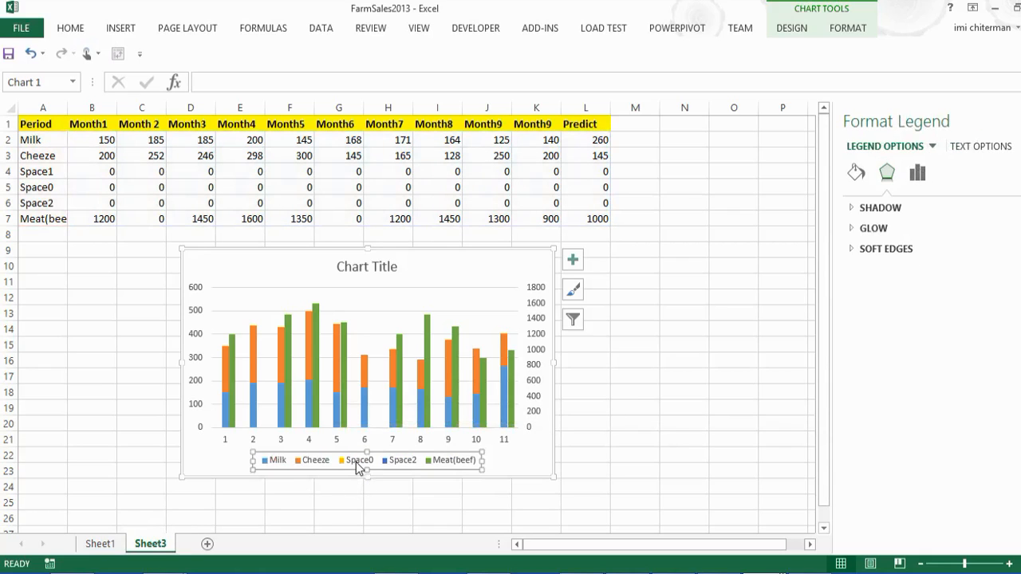
left_click(357, 469)
key("Delete")
left_click(375, 464)
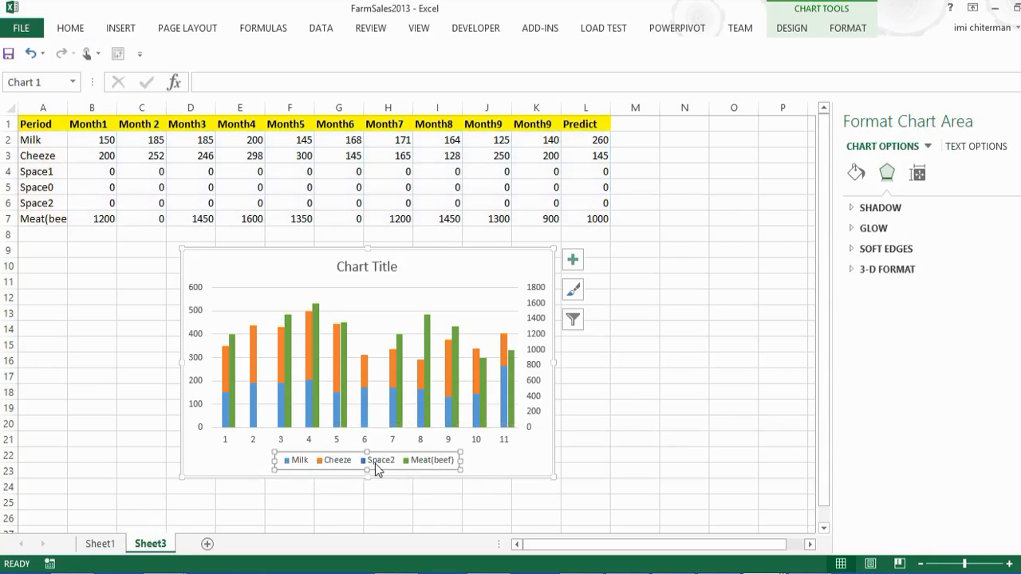
left_click(376, 462)
key("Delete")
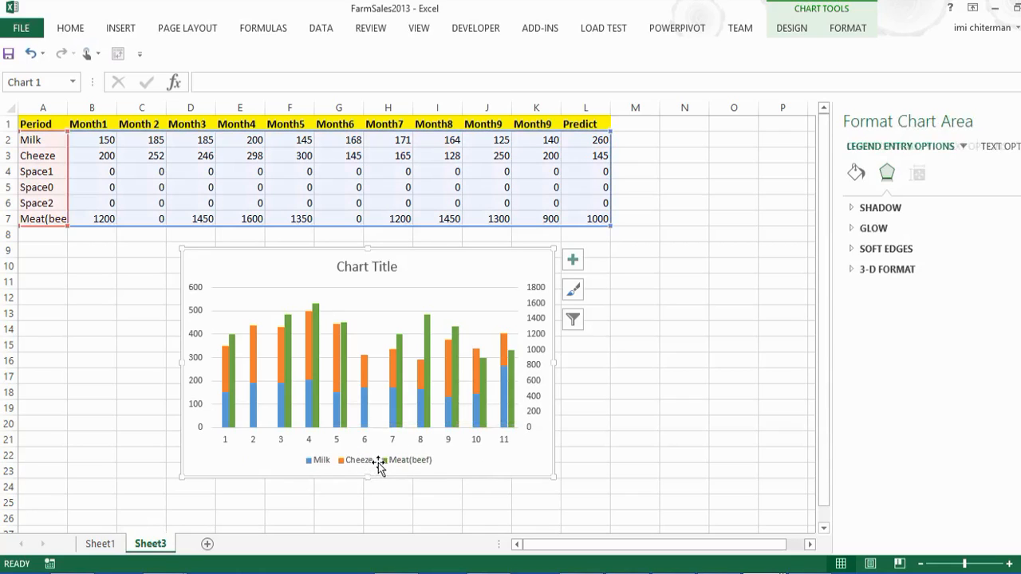
left_click(627, 413)
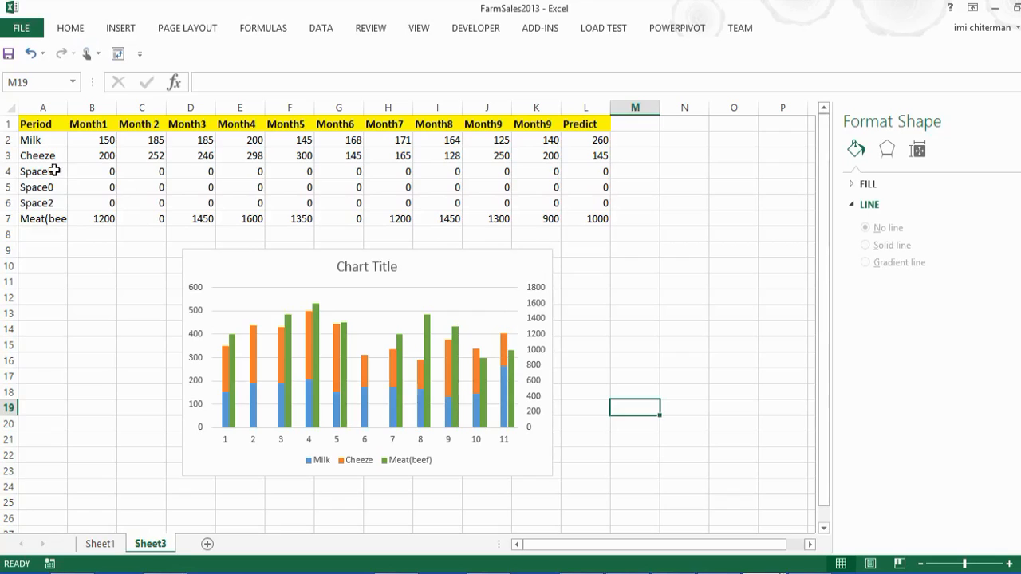
Step: Hide the placeholder rows by setting the font color of cells A4:L6 to white
left_click_drag(53, 170, 583, 203)
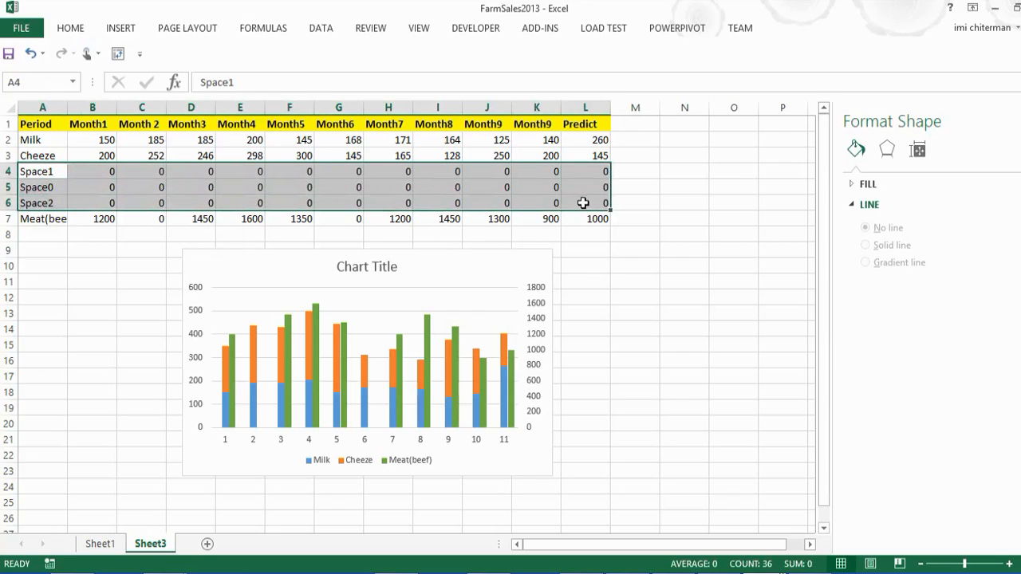
left_click(80, 28)
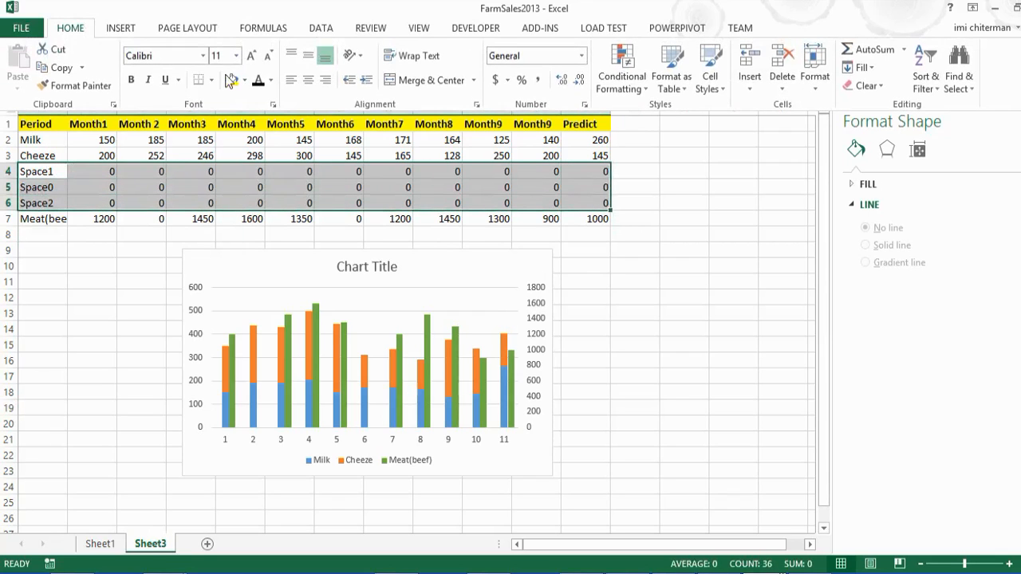
left_click(271, 82)
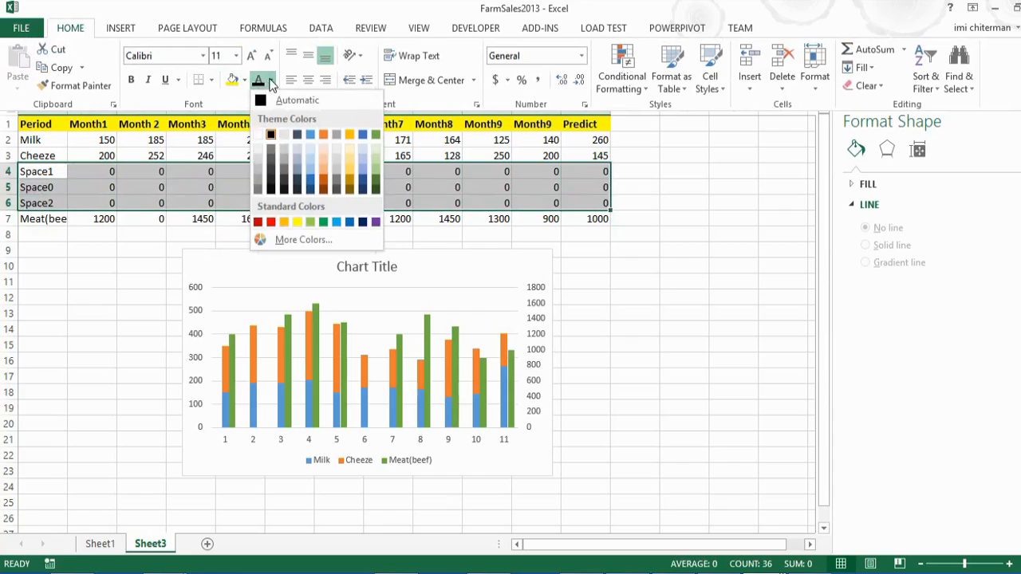
left_click(258, 136)
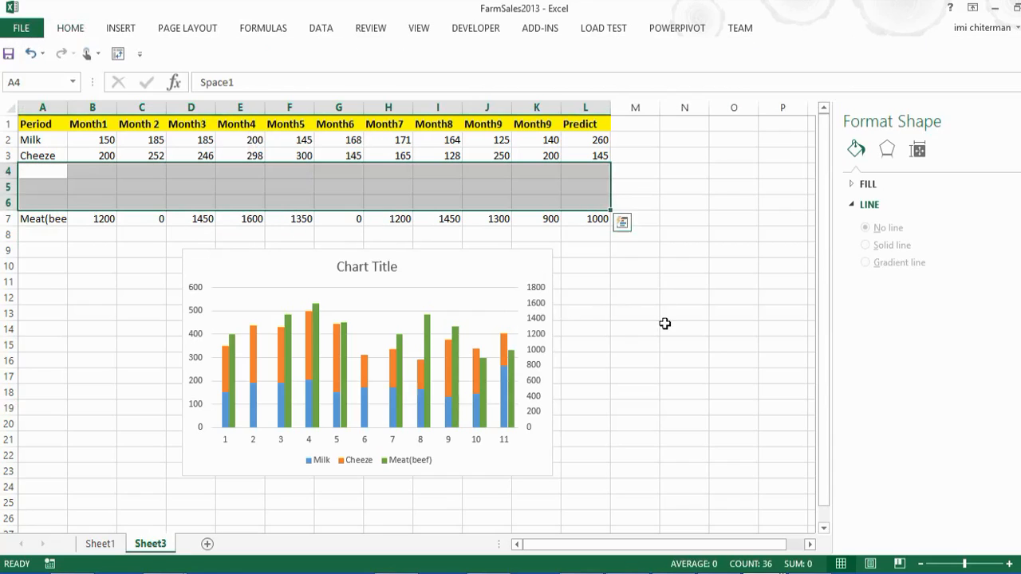
left_click_drag(685, 361, 686, 347)
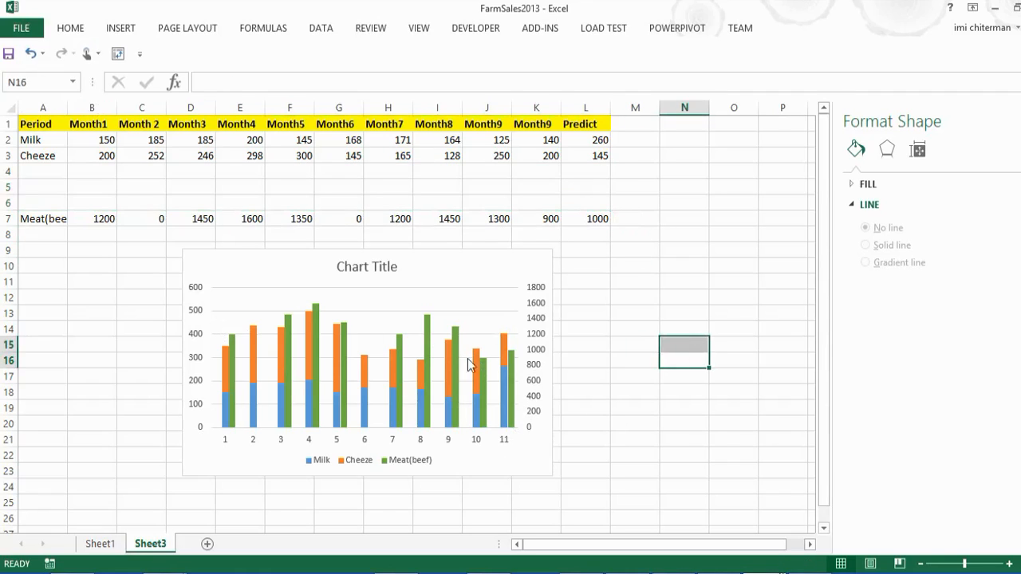
Step: Set the primary vertical axis maximum to 1800 to match the secondary axis
left_click(196, 295)
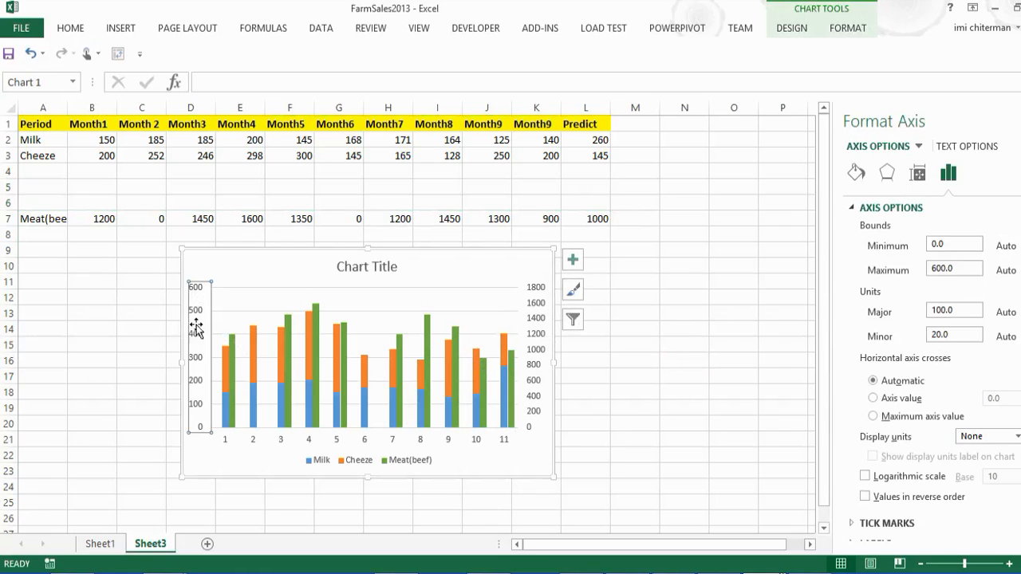
left_click(933, 268)
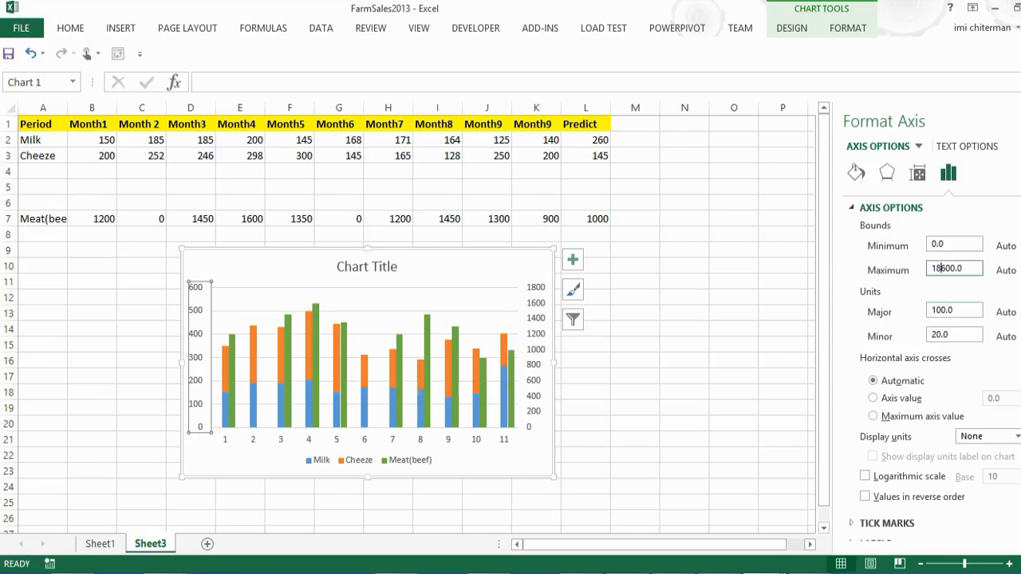
left_click(638, 327)
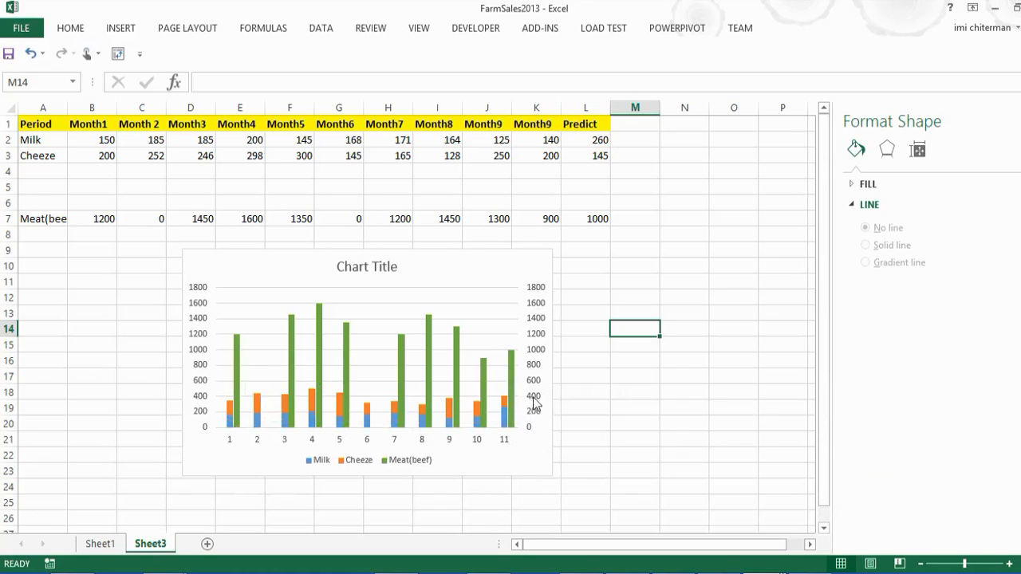
Step: Hide the secondary vertical axis labels by setting their label position to None
left_click(540, 342)
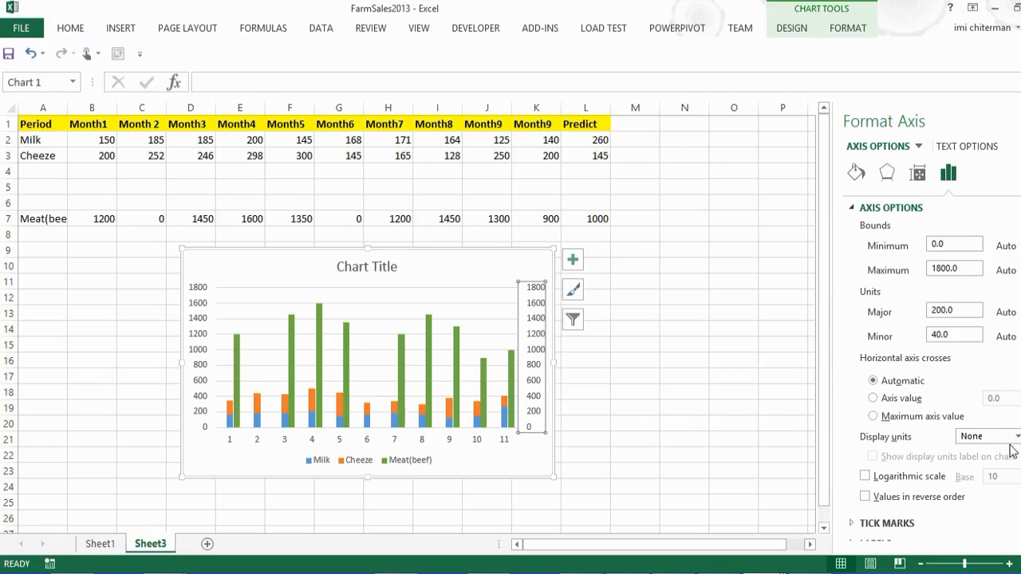
scroll(989, 437, "down", 2)
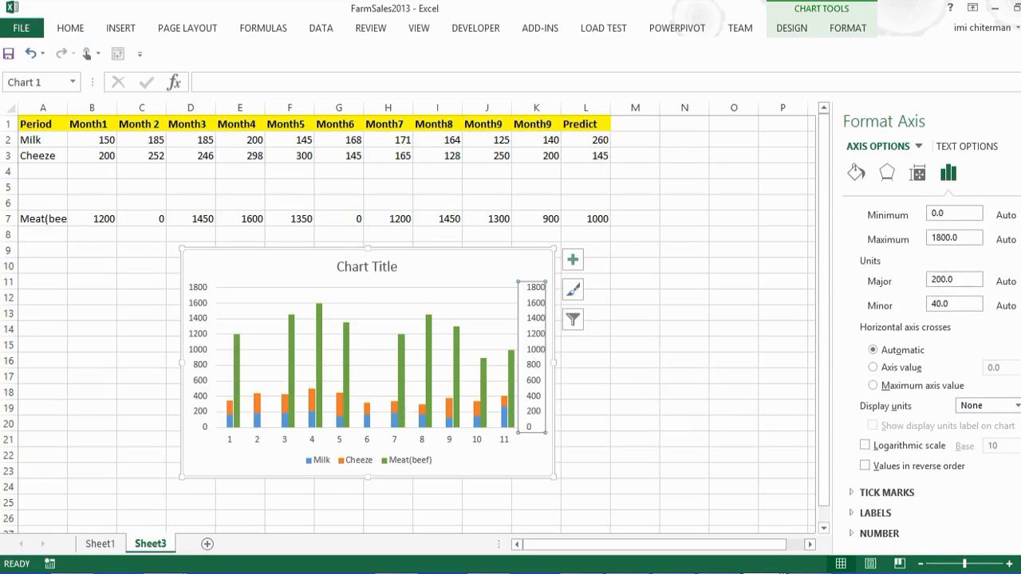
left_click(849, 513)
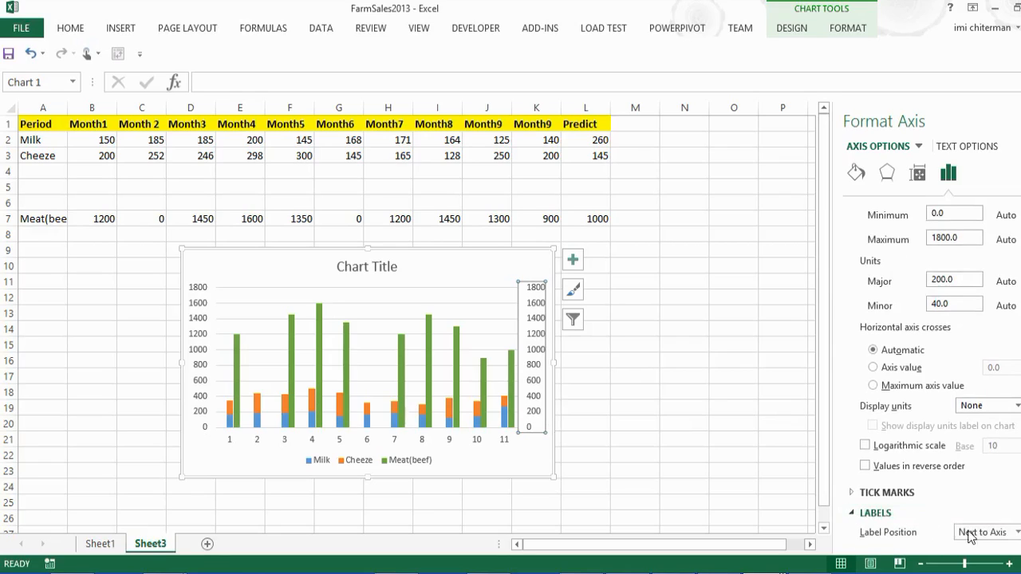
scroll(918, 447, "down", 1)
left_click(970, 505)
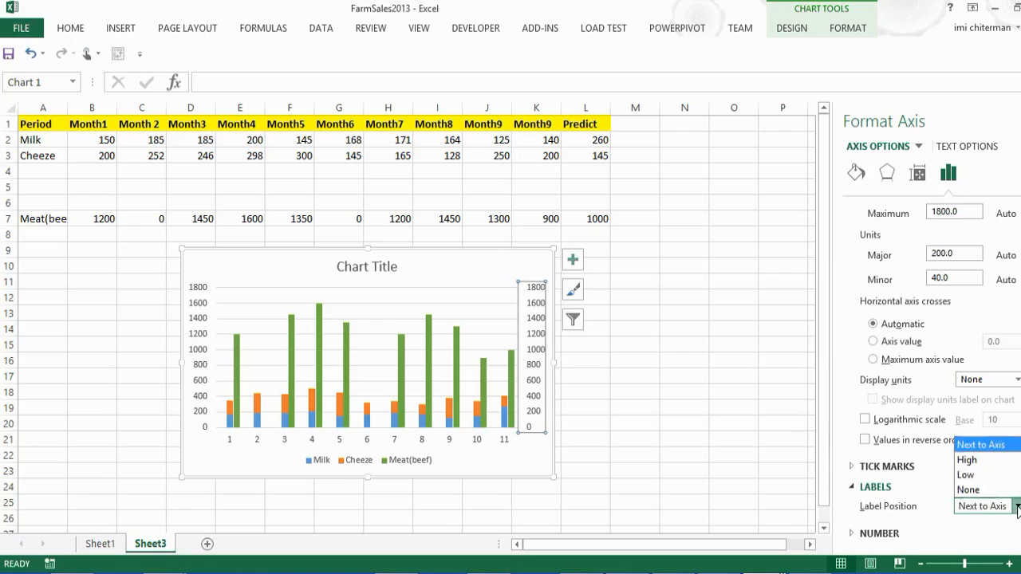
left_click(968, 488)
left_click(648, 407)
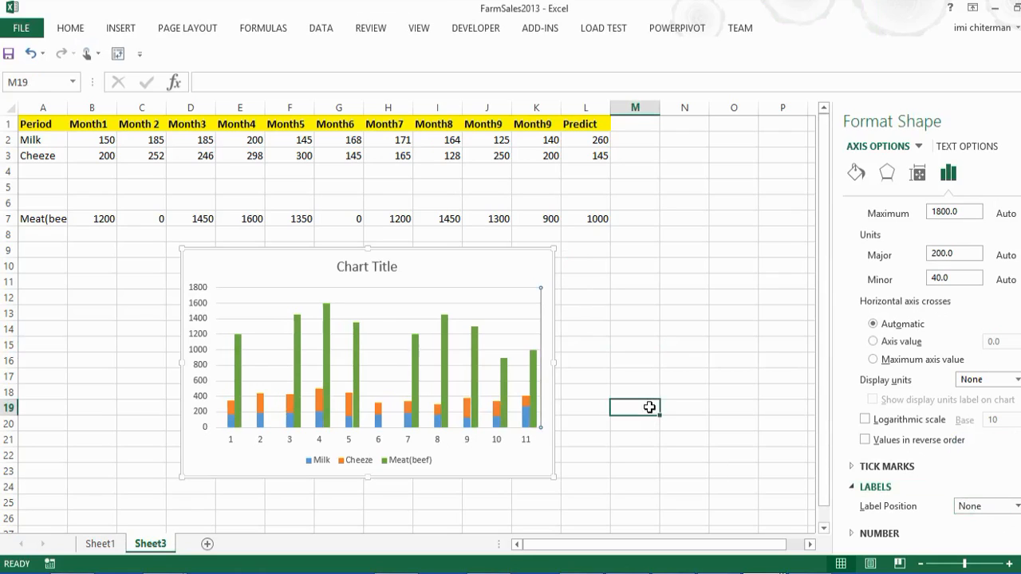
Step: Edit the chart's data source so the horizontal axis labels come from the header cells B1:L1
left_click(343, 451)
left_click(349, 442)
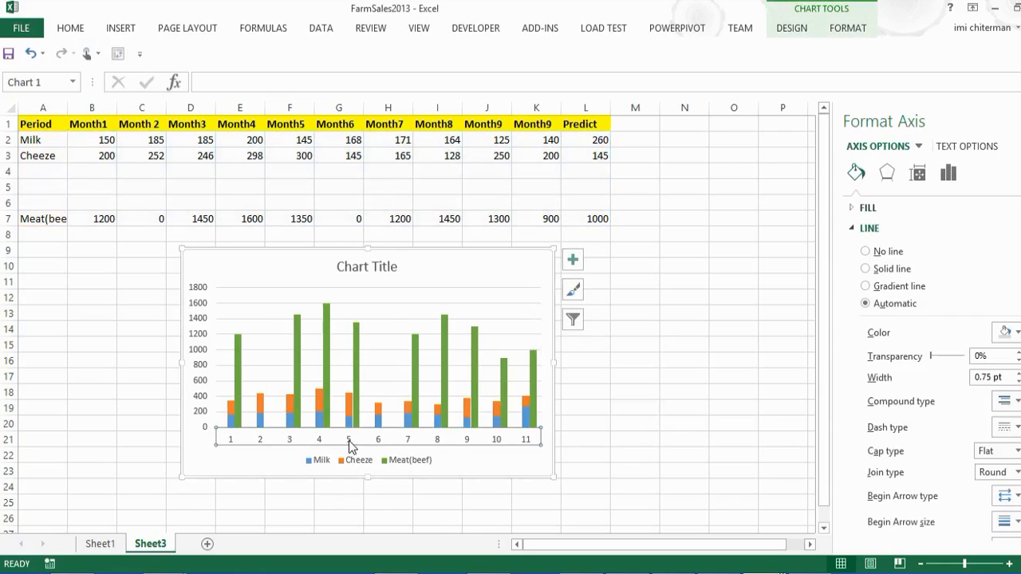
right_click(351, 445)
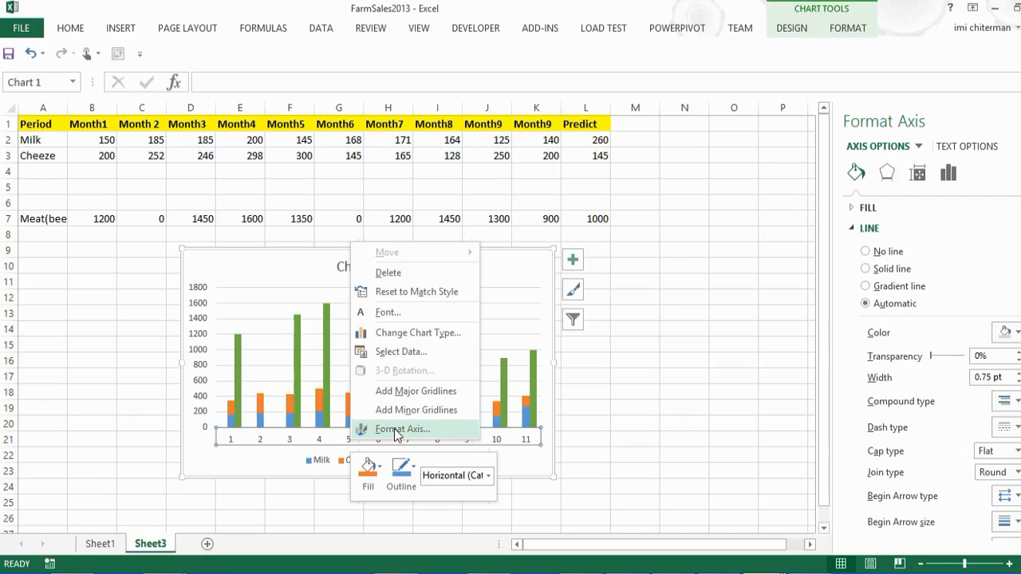
left_click(400, 353)
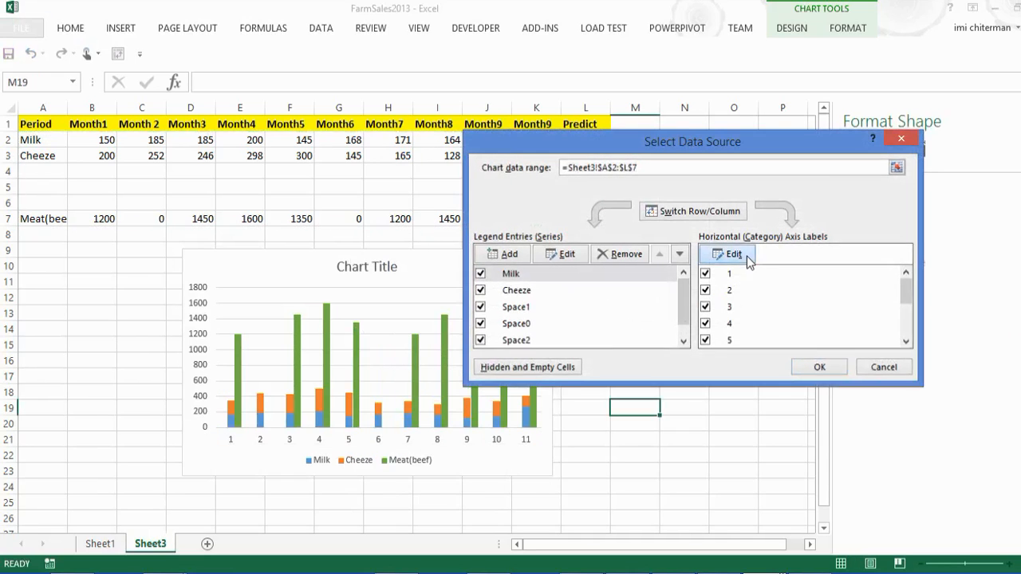
left_click(733, 254)
left_click(90, 124)
left_click_drag(91, 124, 568, 125)
left_click(710, 286)
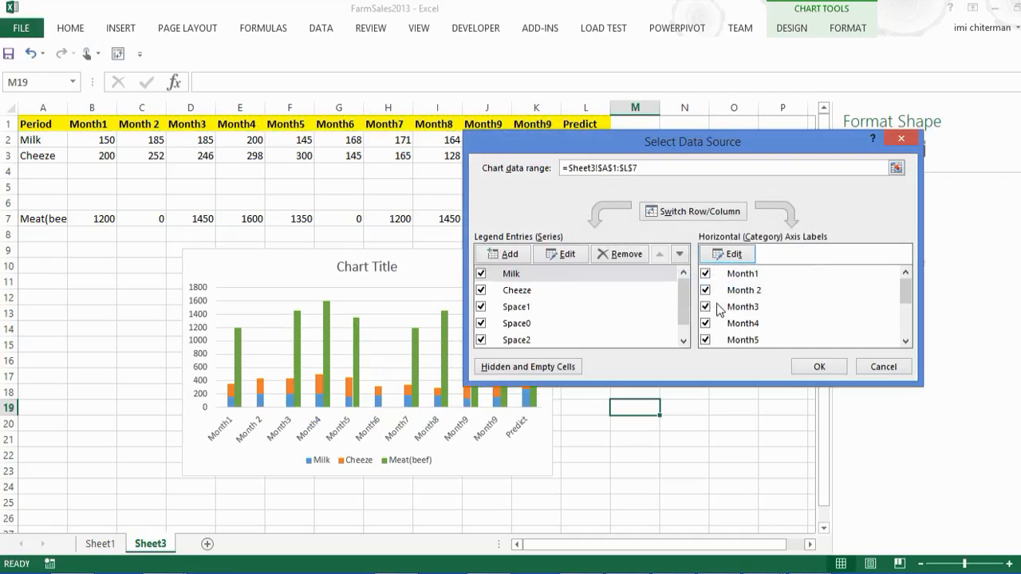
left_click(809, 366)
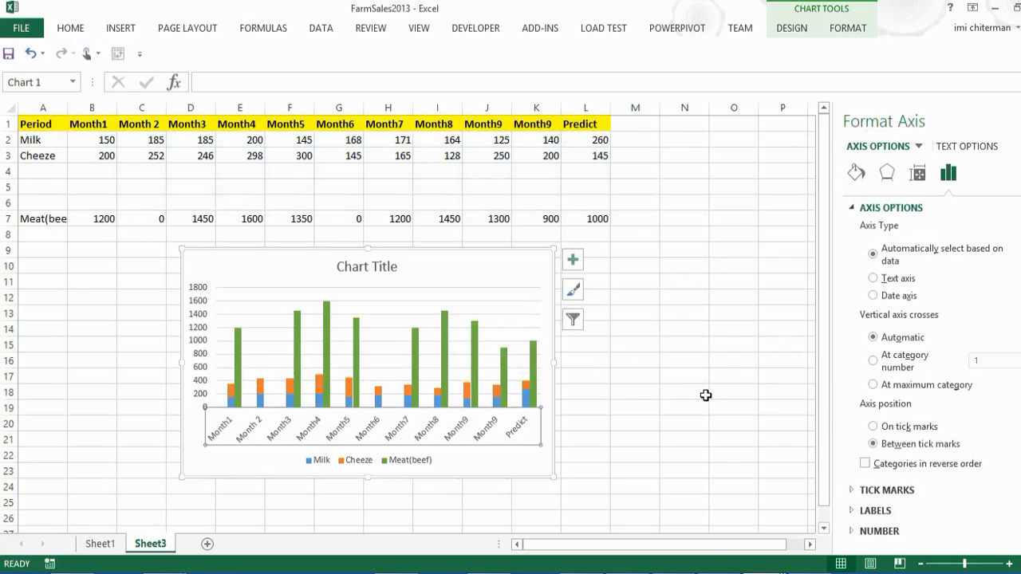
left_click_drag(706, 395, 731, 389)
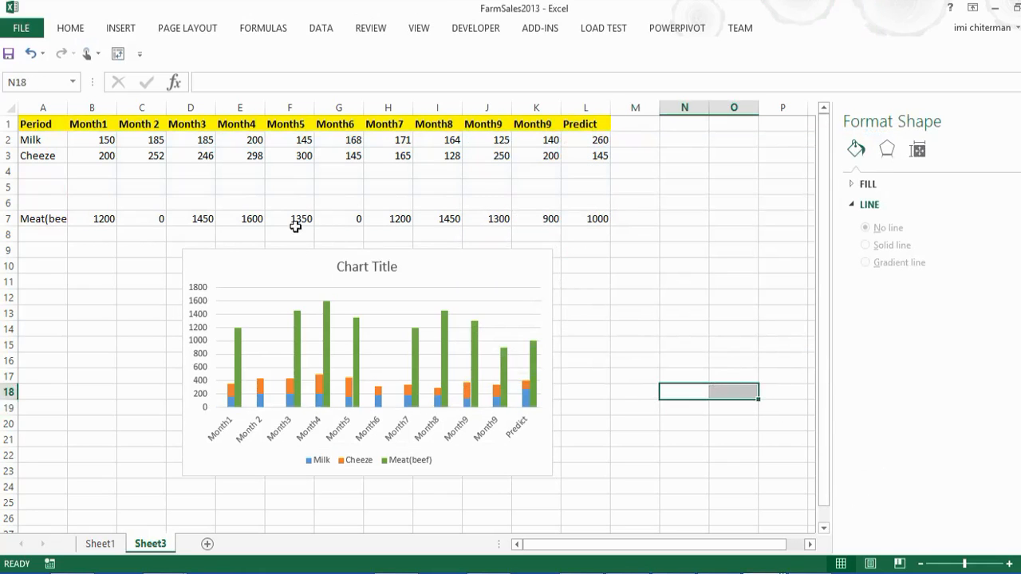
Step: Replace the placeholder chart title with "Beef veres (Milk & Cheeze)"
left_click(351, 269)
left_click_drag(336, 268, 402, 268)
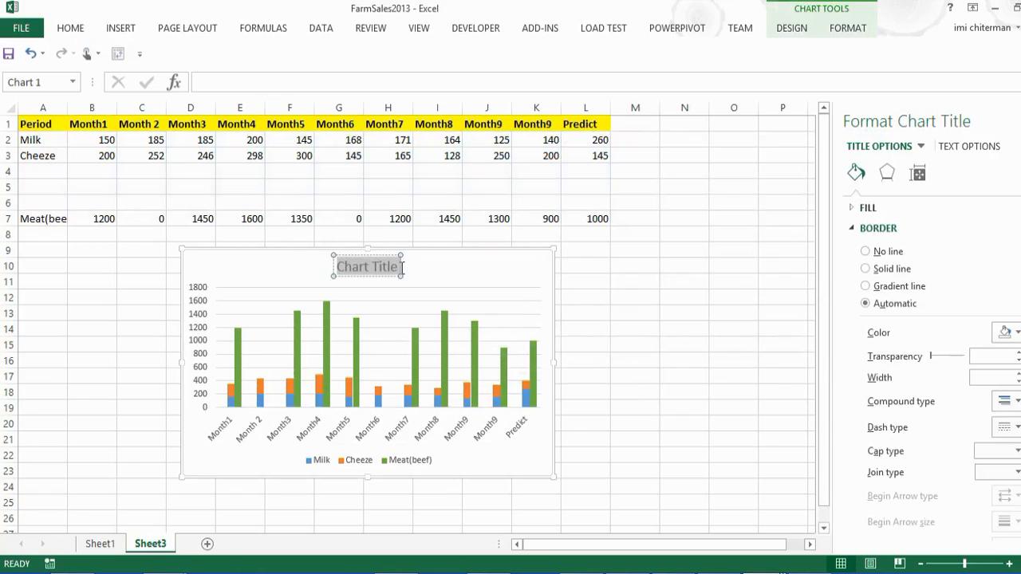
type("Beef")
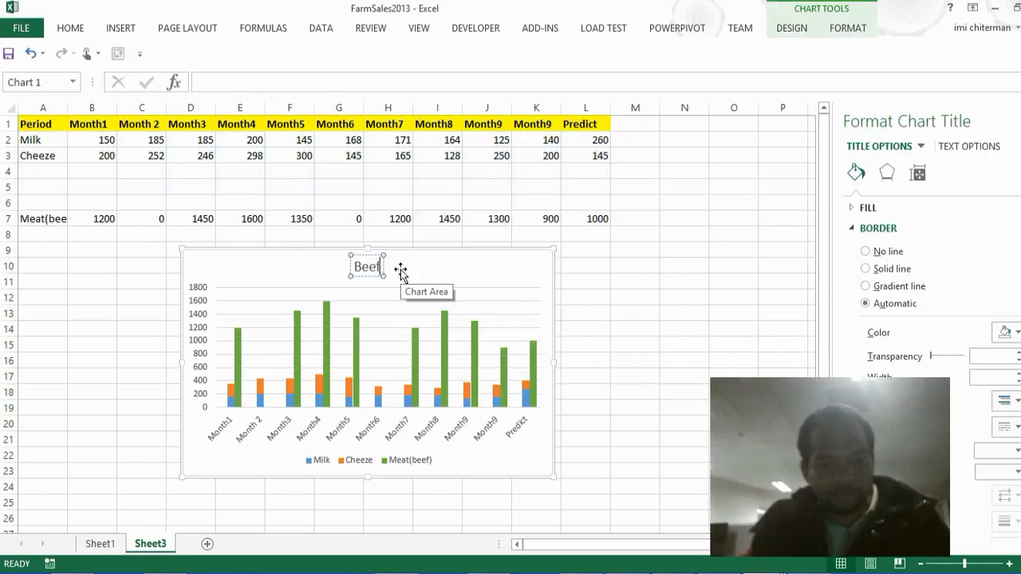
type(" veres")
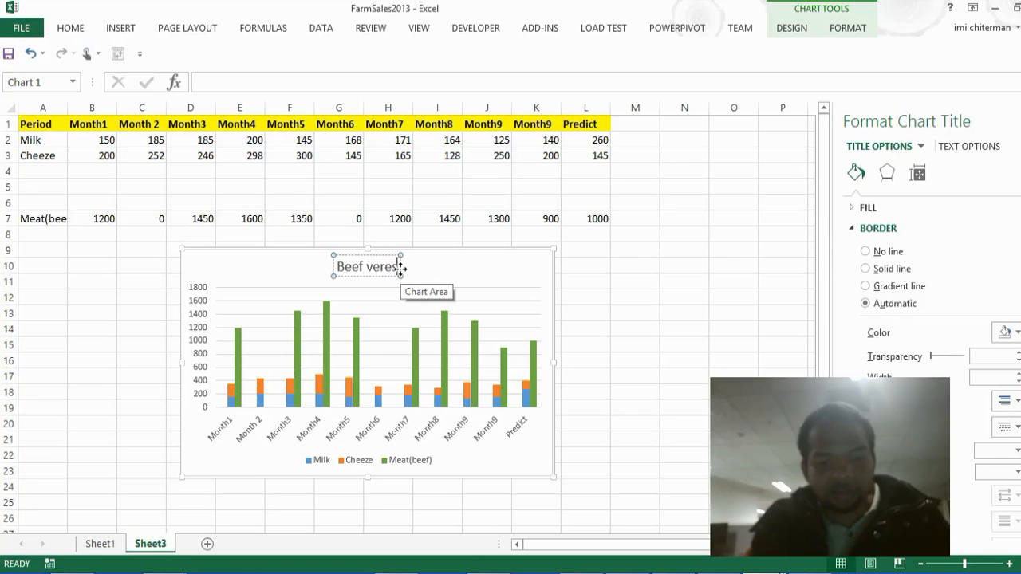
type(" (Milk")
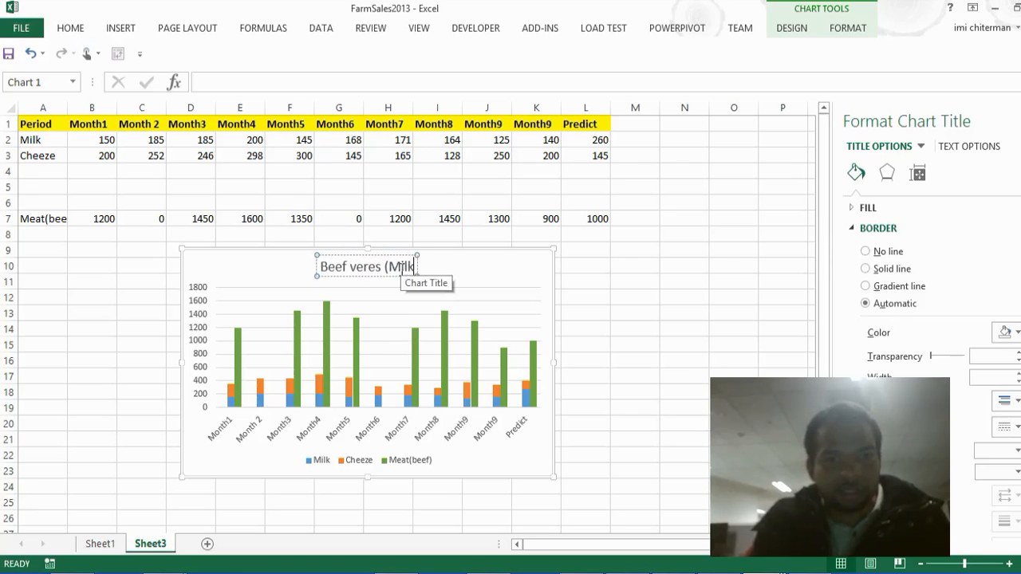
type(" +")
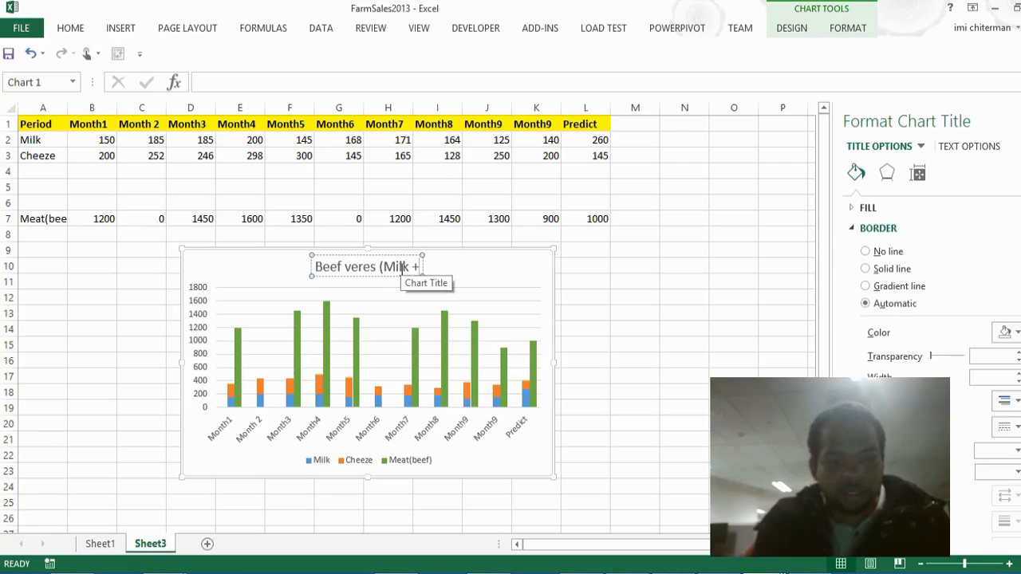
key("BackSpace")
type("&")
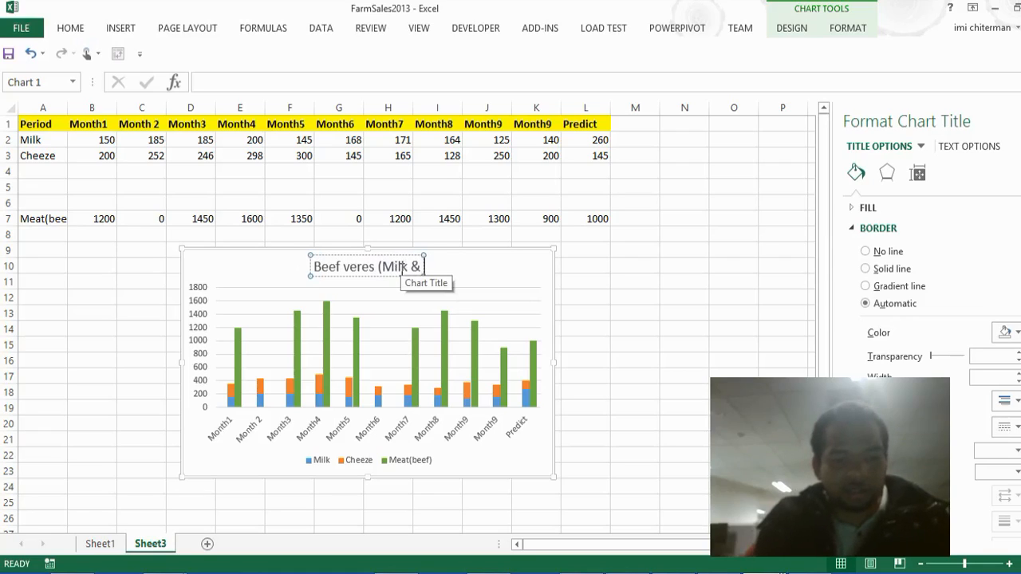
type(" Cheeze)")
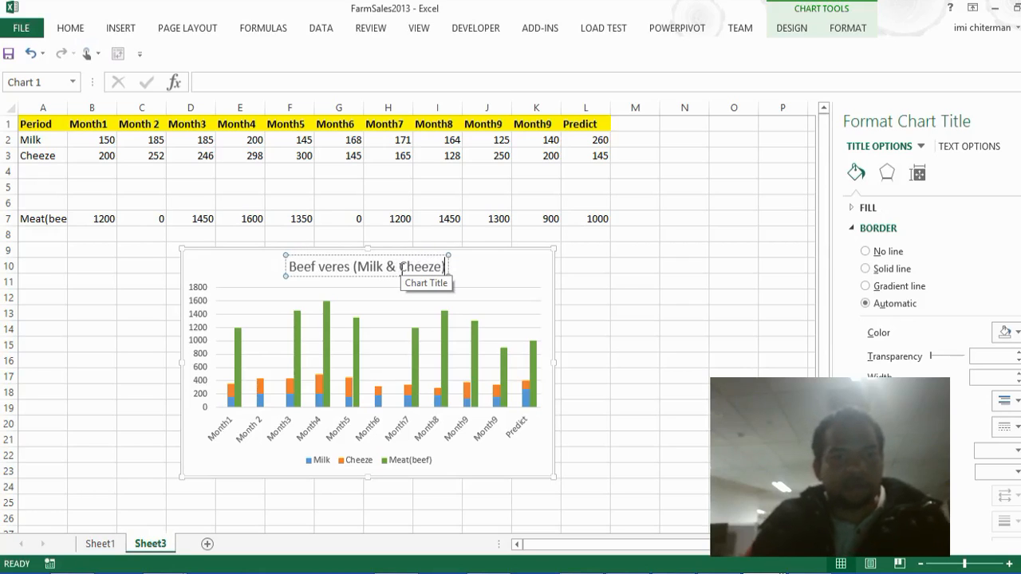
Step: Finish editing the chart title and deselect the chart by selecting the empty cell M22 beside it
left_click_drag(620, 279, 619, 292)
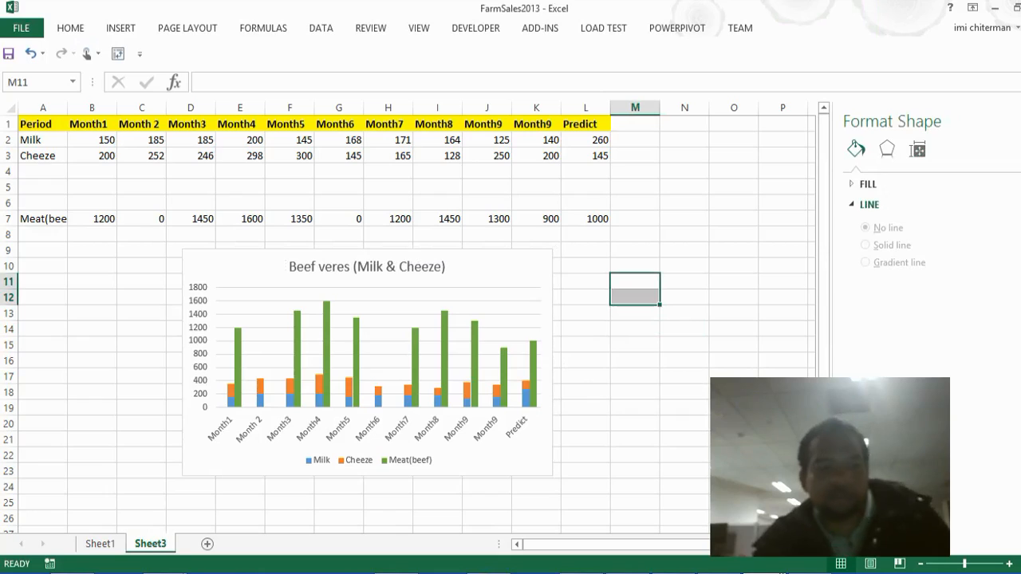
left_click(611, 454)
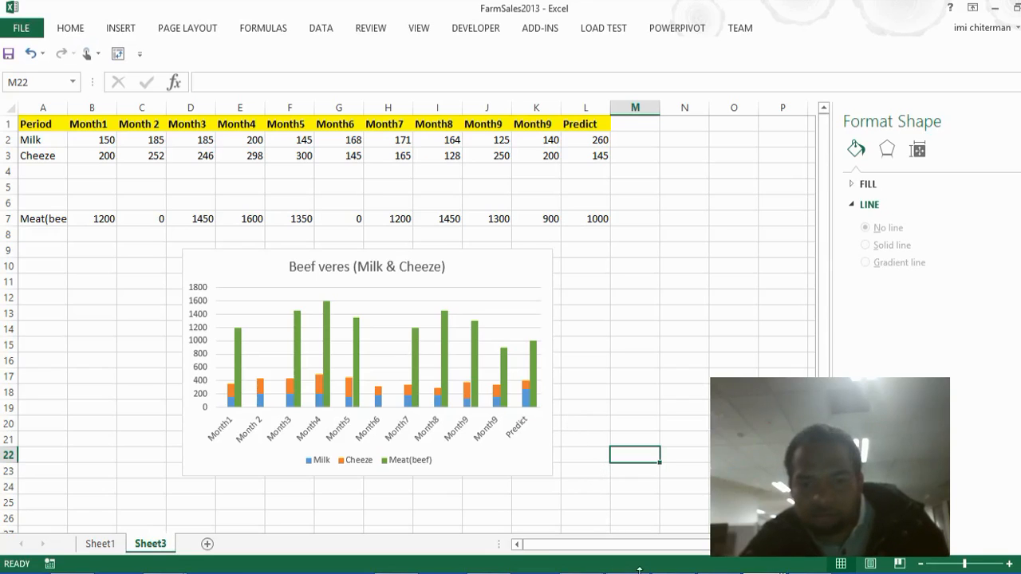
left_click(783, 573)
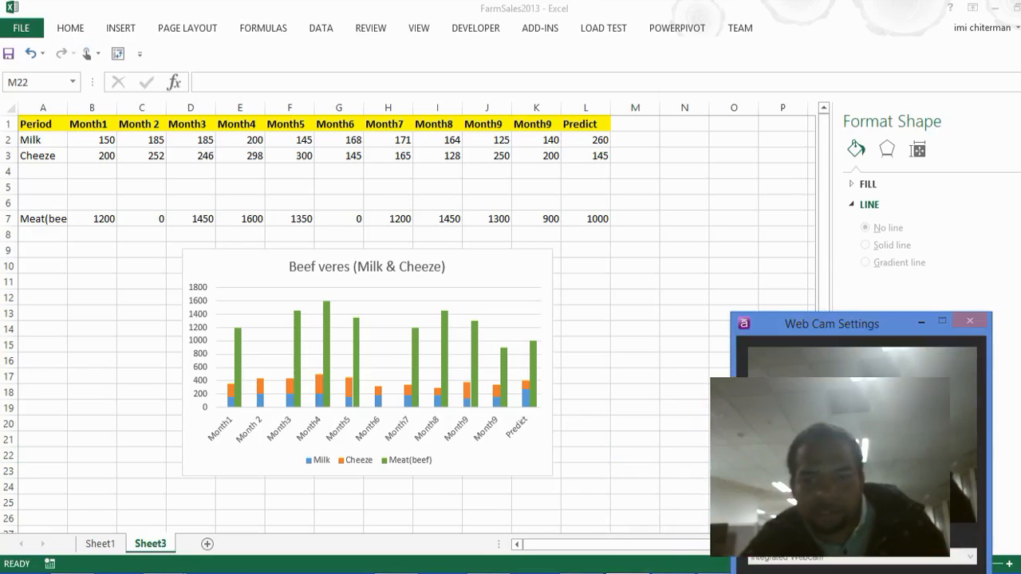
left_click(922, 322)
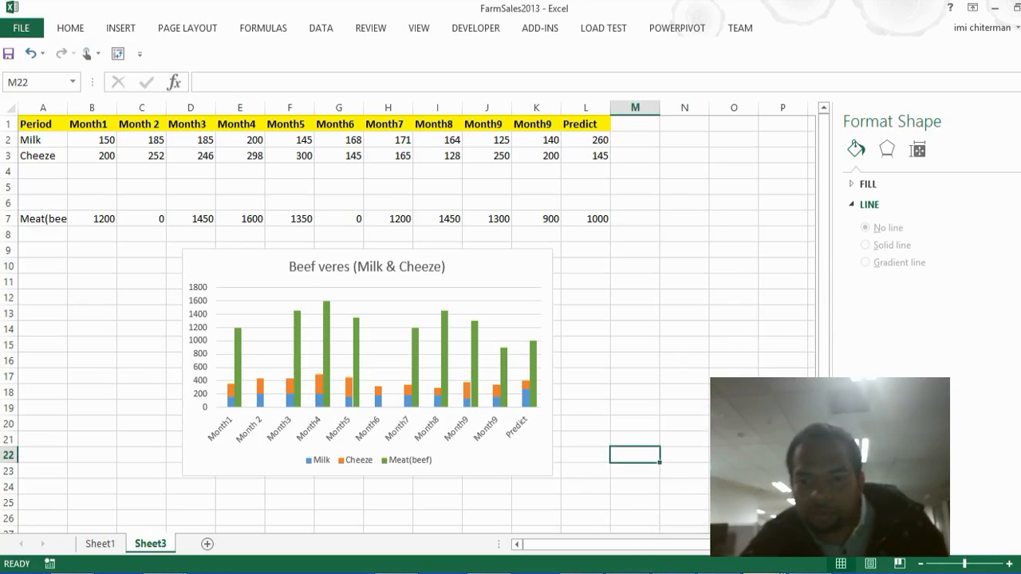
key("alt+Tab")
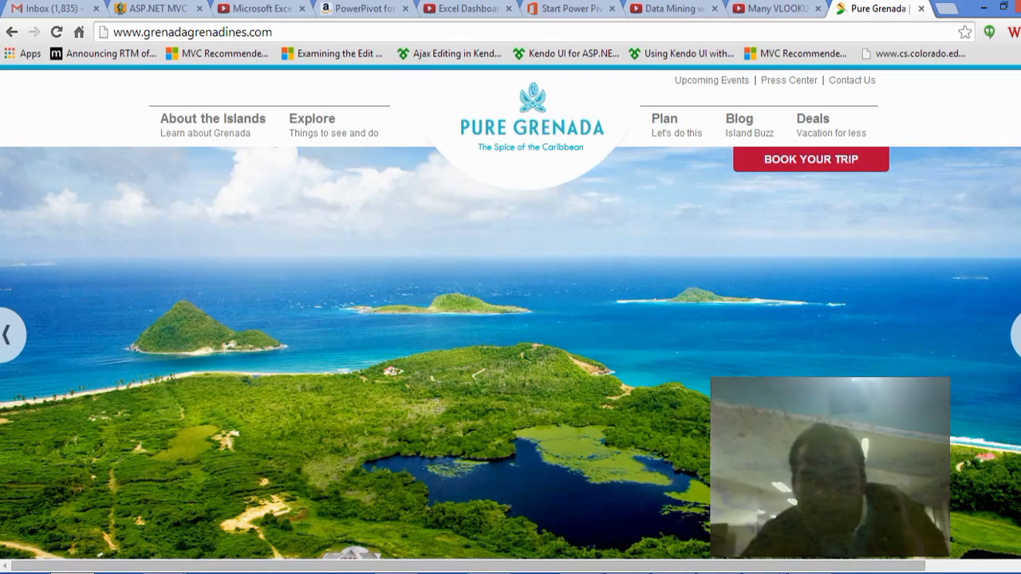
left_click(893, 573)
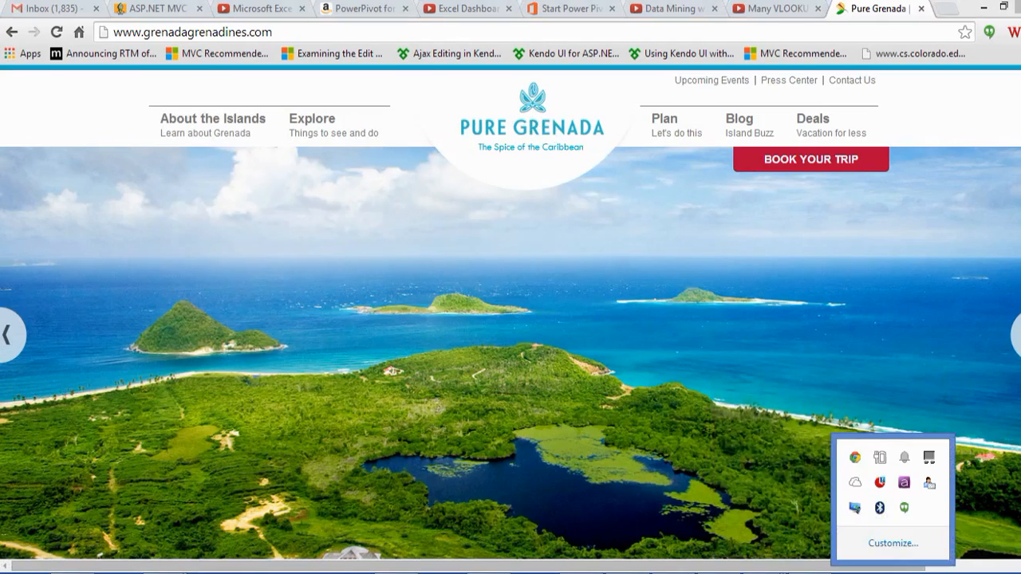
right_click(908, 491)
left_click(924, 510)
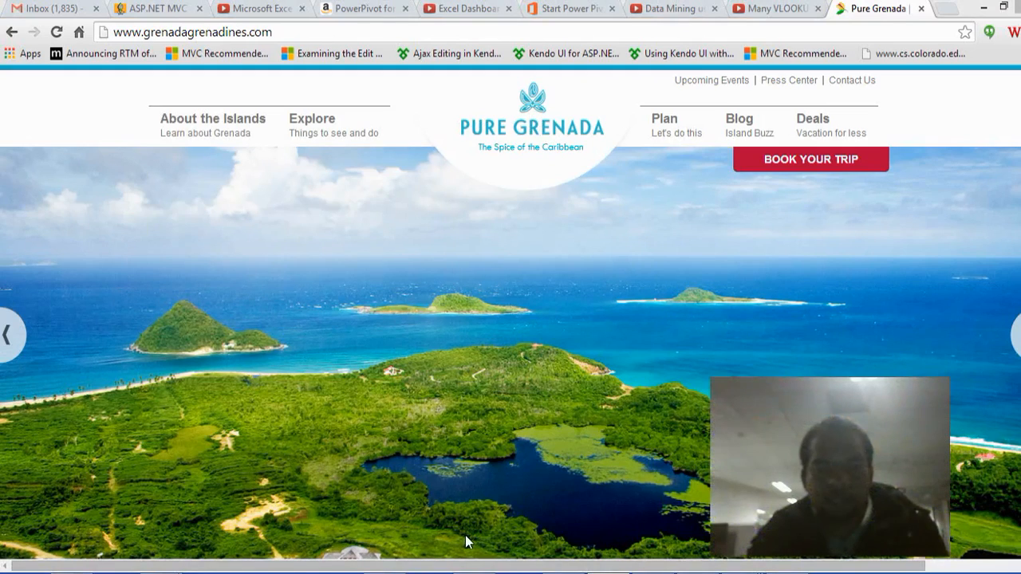